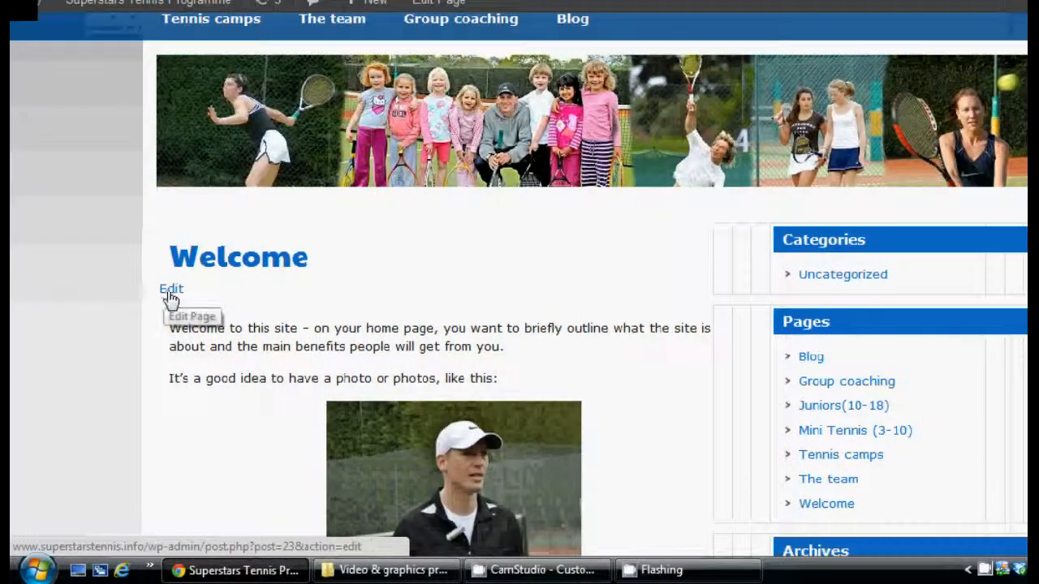
Step: Open the Welcome page for editing and add a left-aligned line "You can also add a video:" below the photo
click(169, 298)
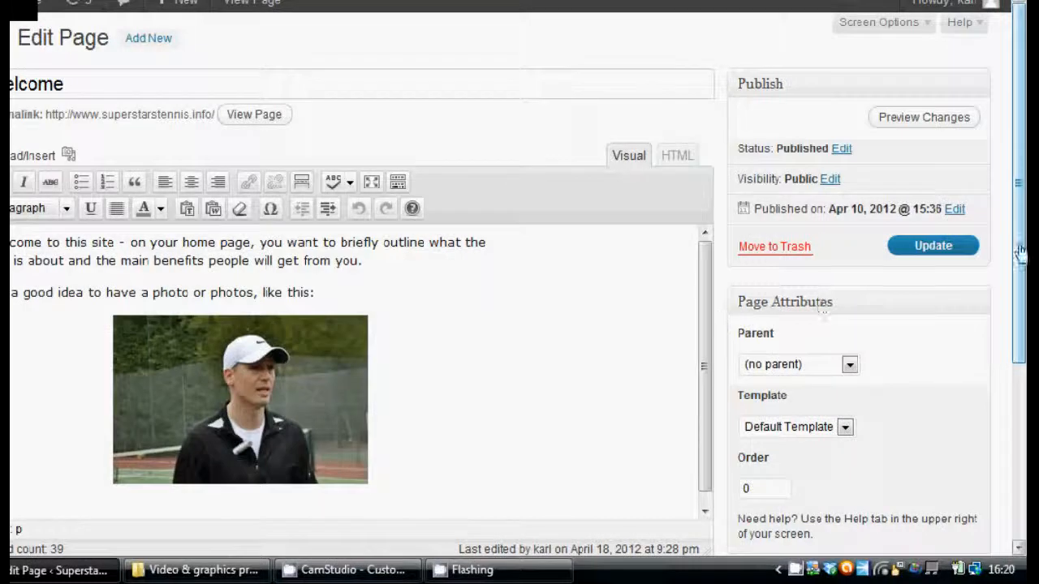
scroll(1009, 359, down, 3)
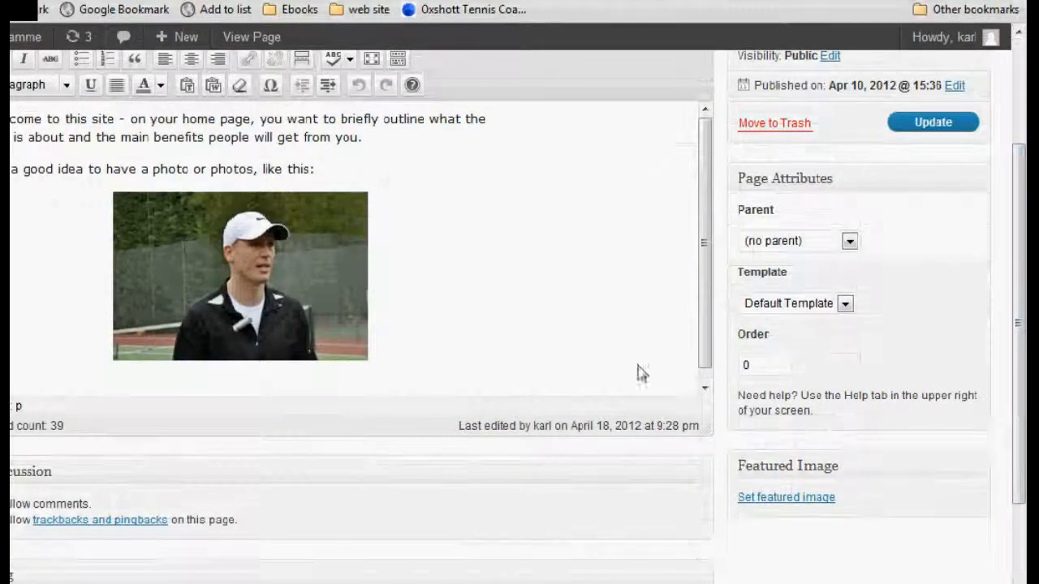
click(445, 357)
key(Return)
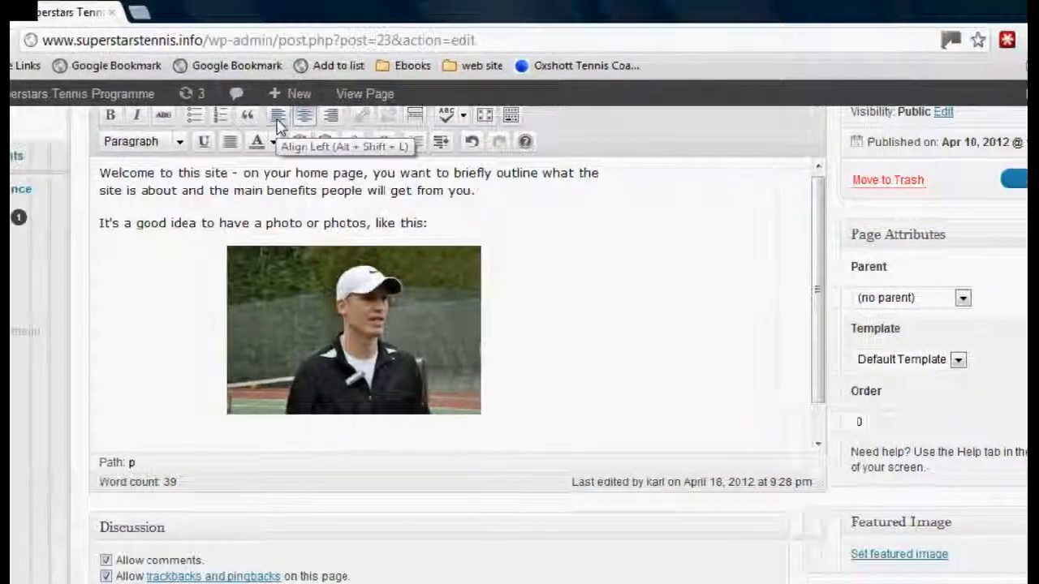
click(277, 124)
text(You can also add a video)
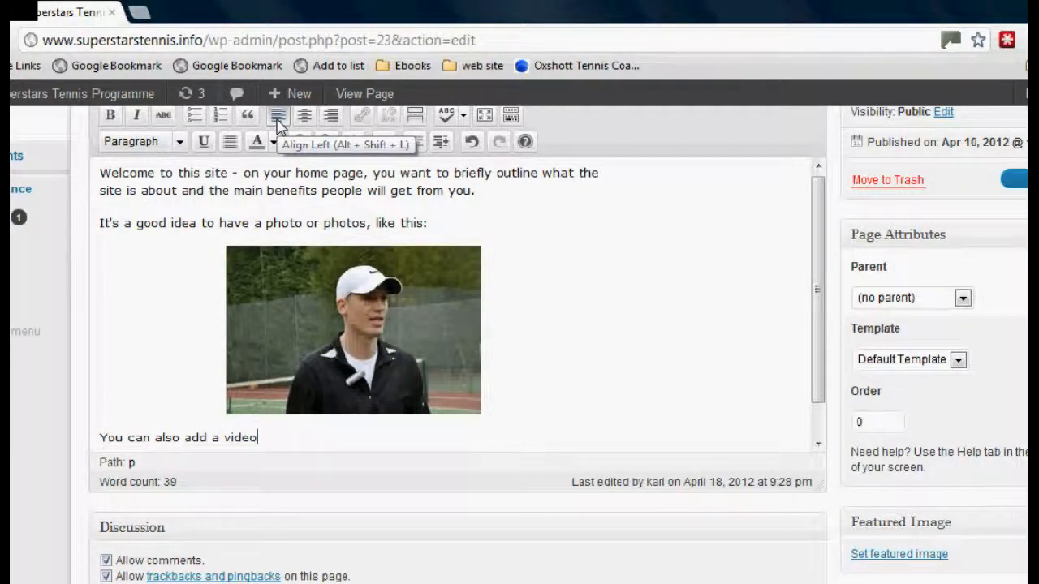
key(Return)
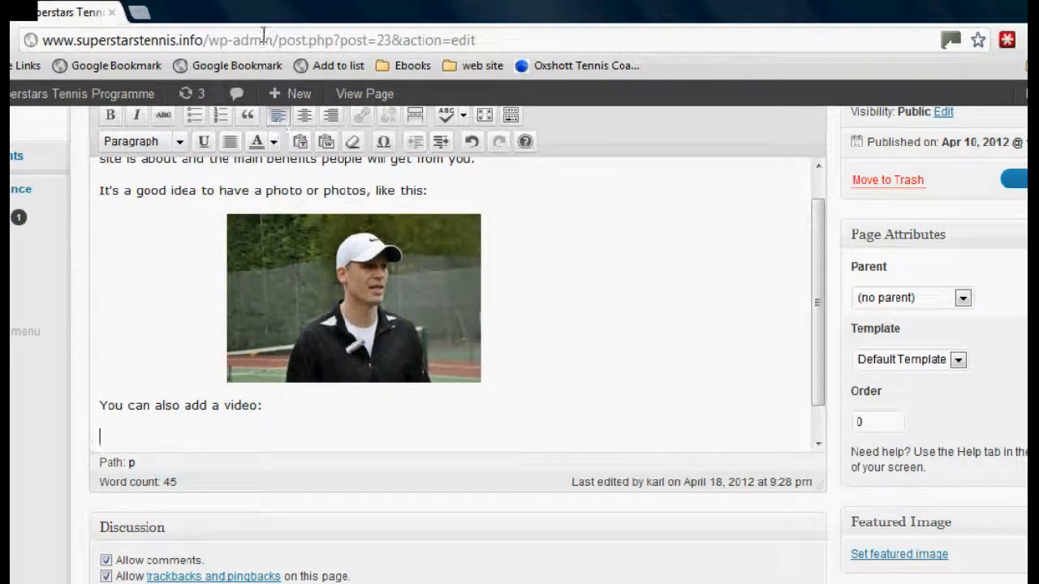
Step: Open youtube.com in a new tab, open the video "Oxshott kids playing tennis agility game" and pause it
click(140, 11)
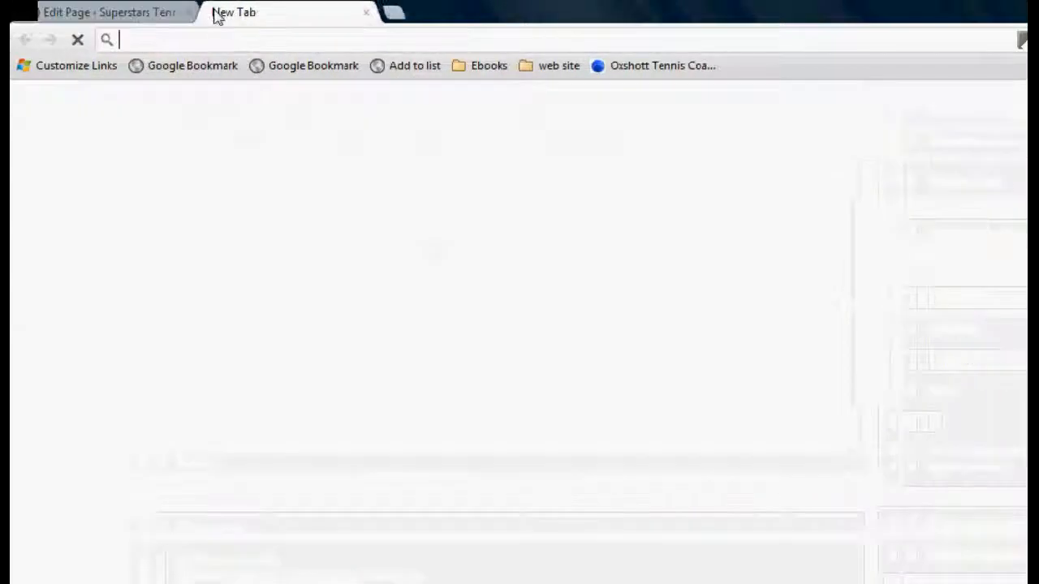
text(youtube.com)
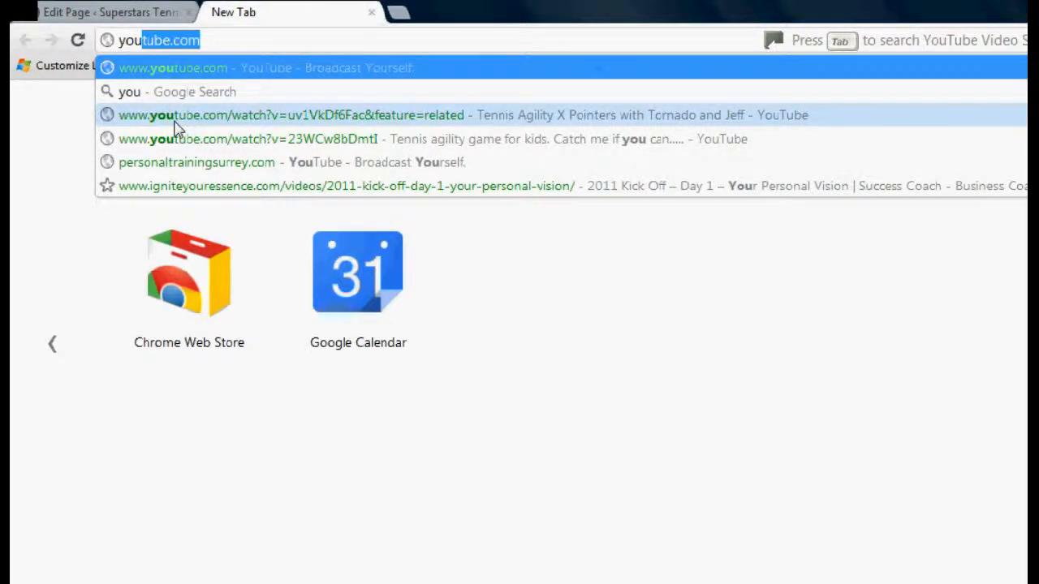
key(Return)
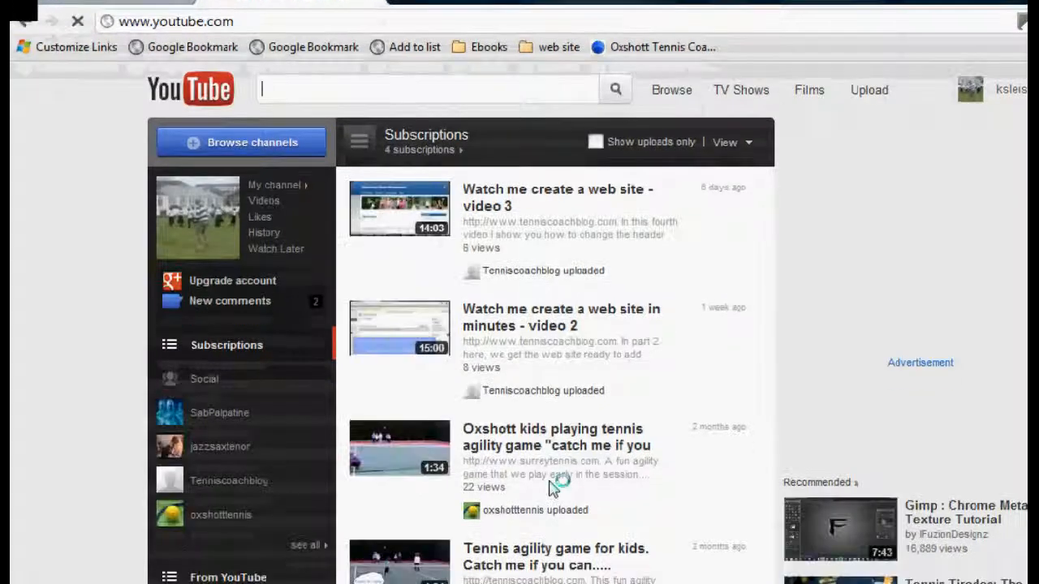
click(499, 435)
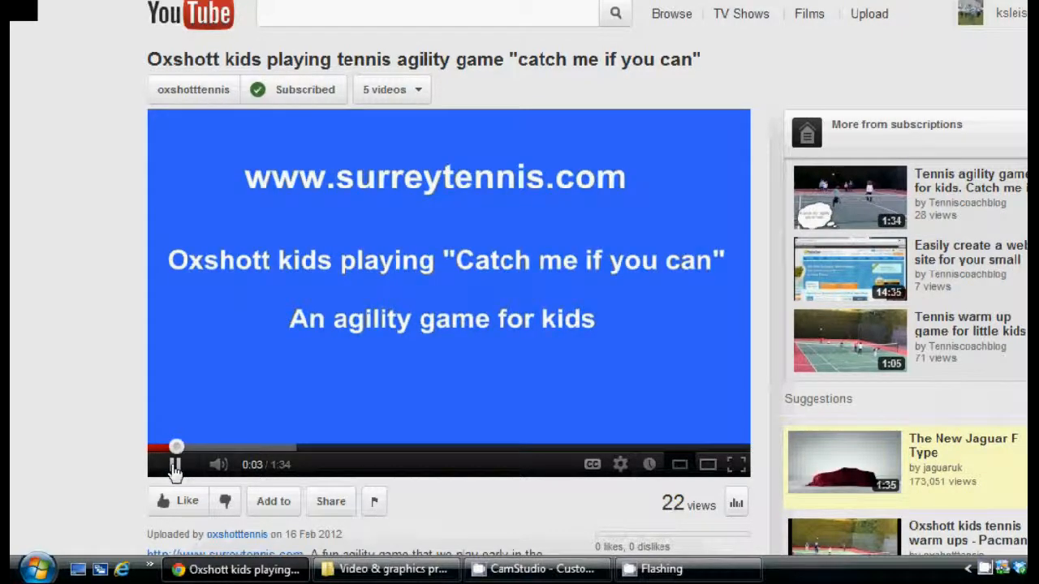
click(175, 471)
Step: Show the video's embed code, set its size to 640 × 360 and copy the code
scroll(1022, 209, down, 3)
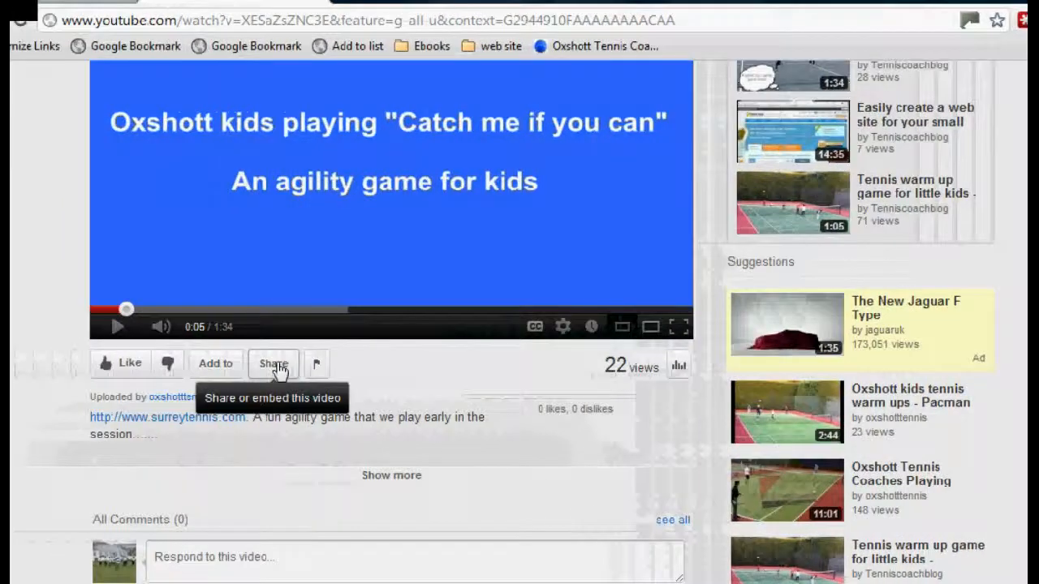
click(275, 367)
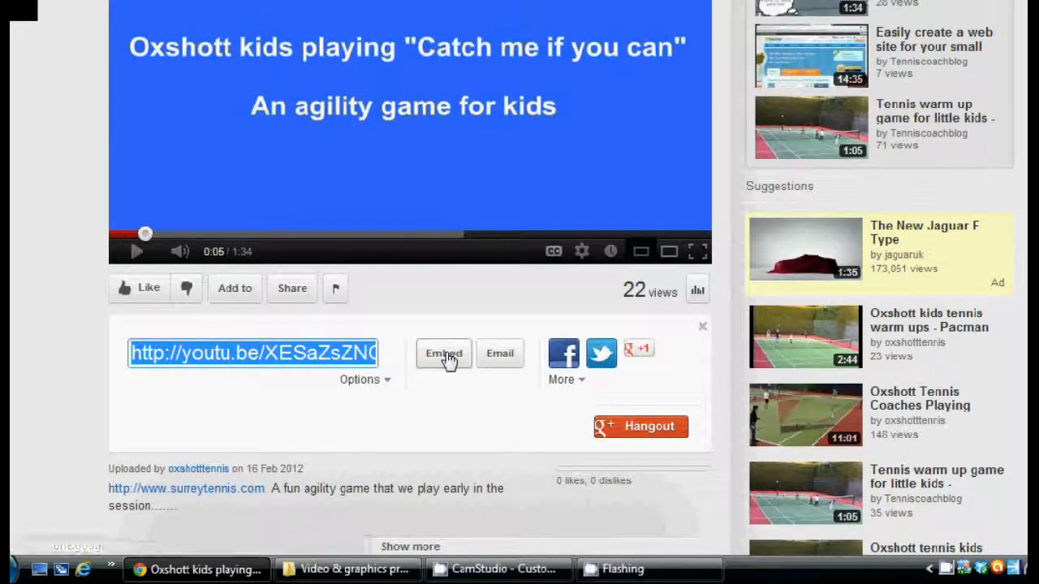
click(444, 354)
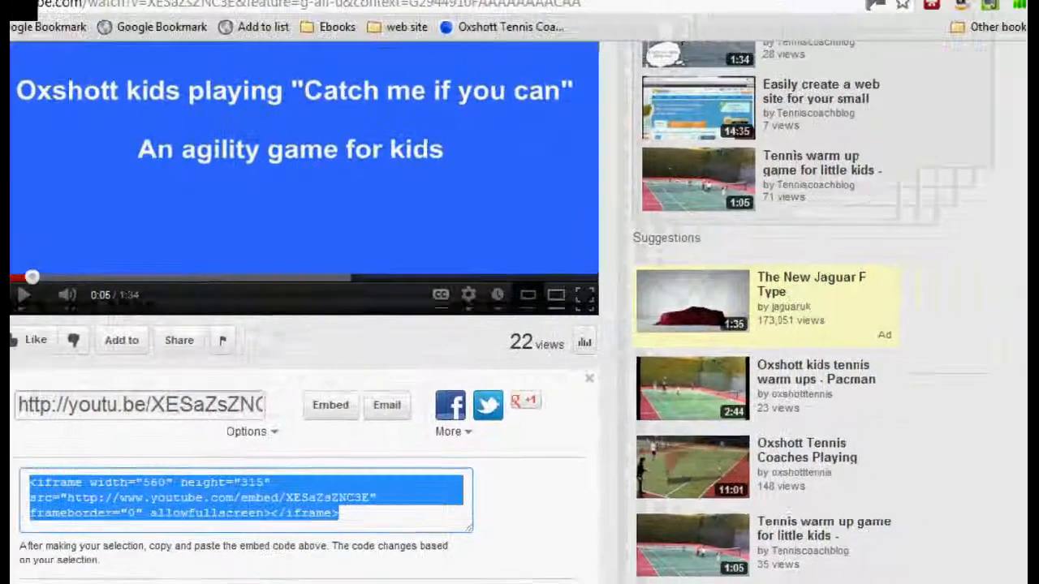
drag(1018, 169, 1015, 232)
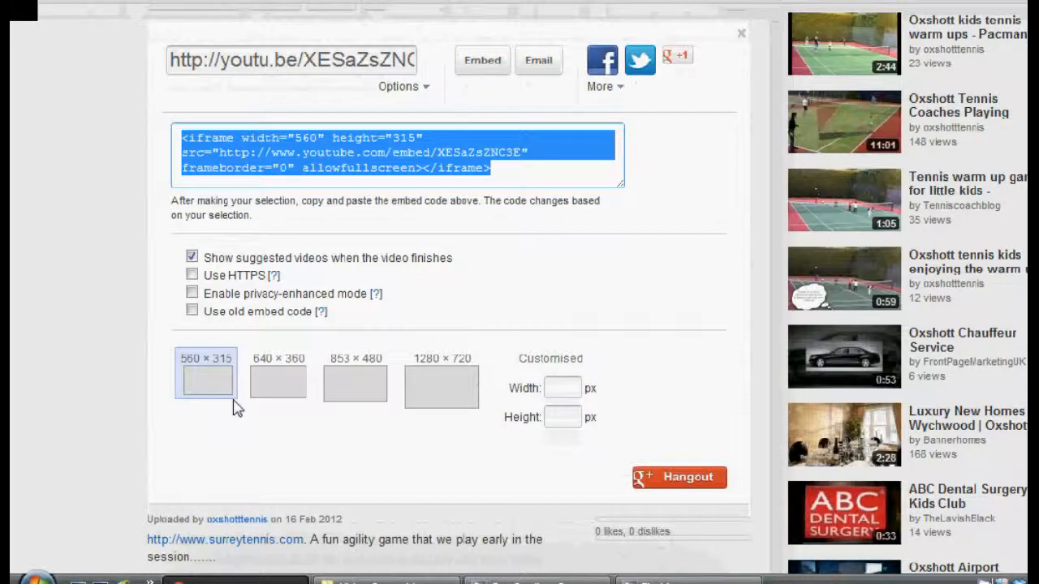
click(278, 389)
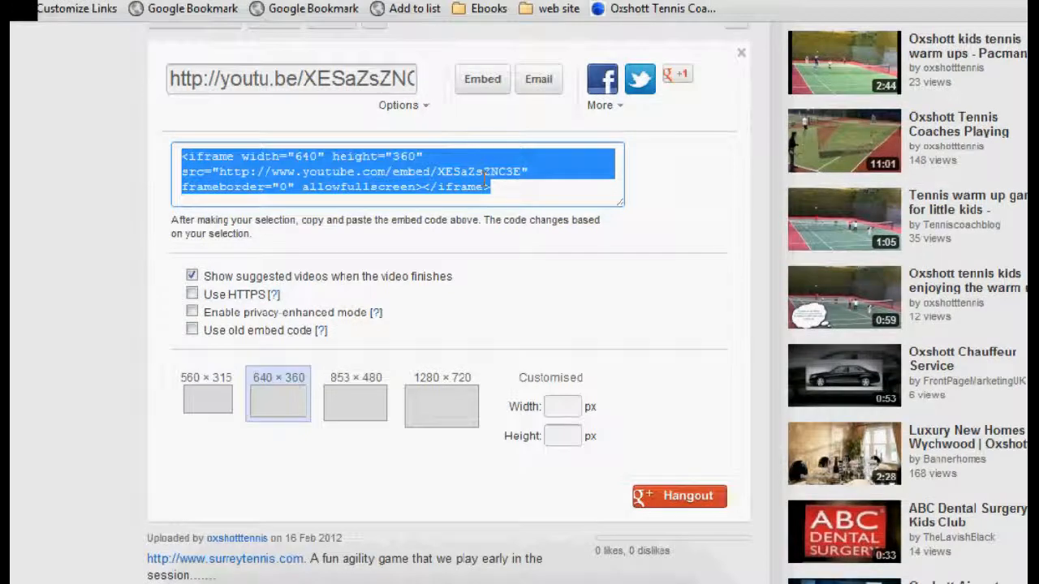
click(508, 193)
click(401, 177)
key(ctrl+c)
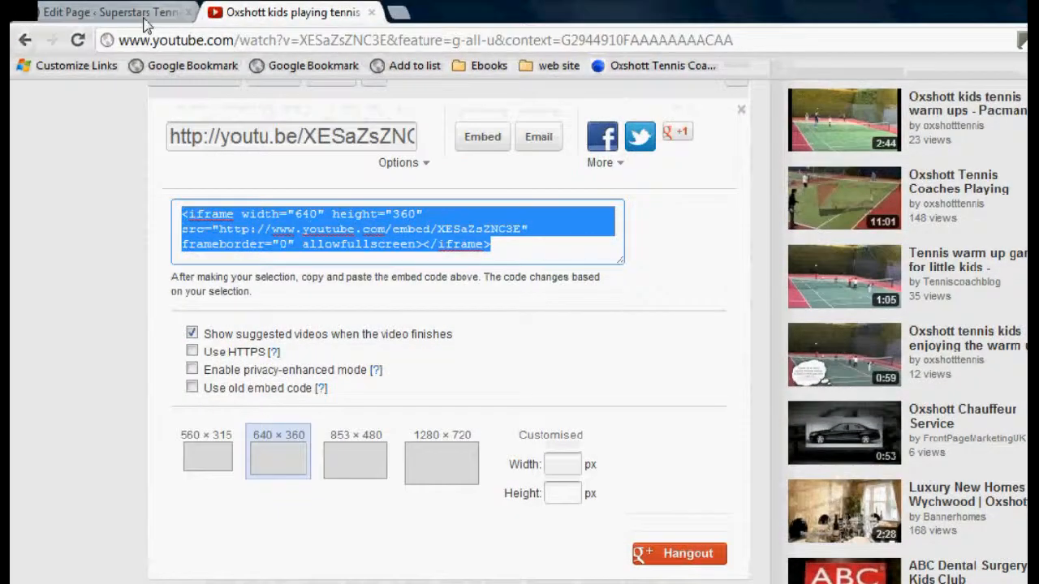
Step: Paste the embed code at the end of the Welcome page's HTML and update the page
click(114, 12)
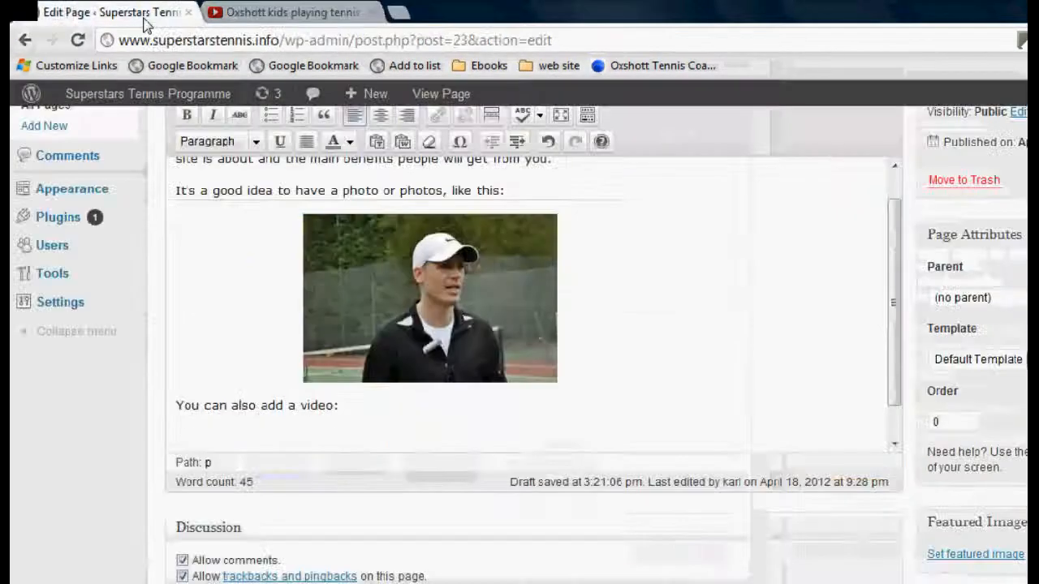
scroll(865, 415, up, 3)
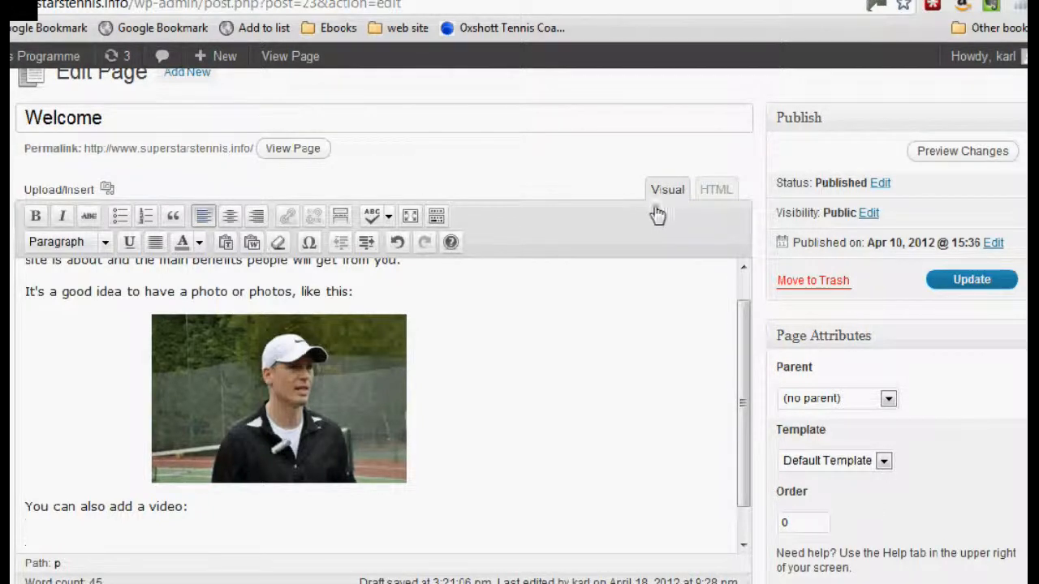
click(715, 198)
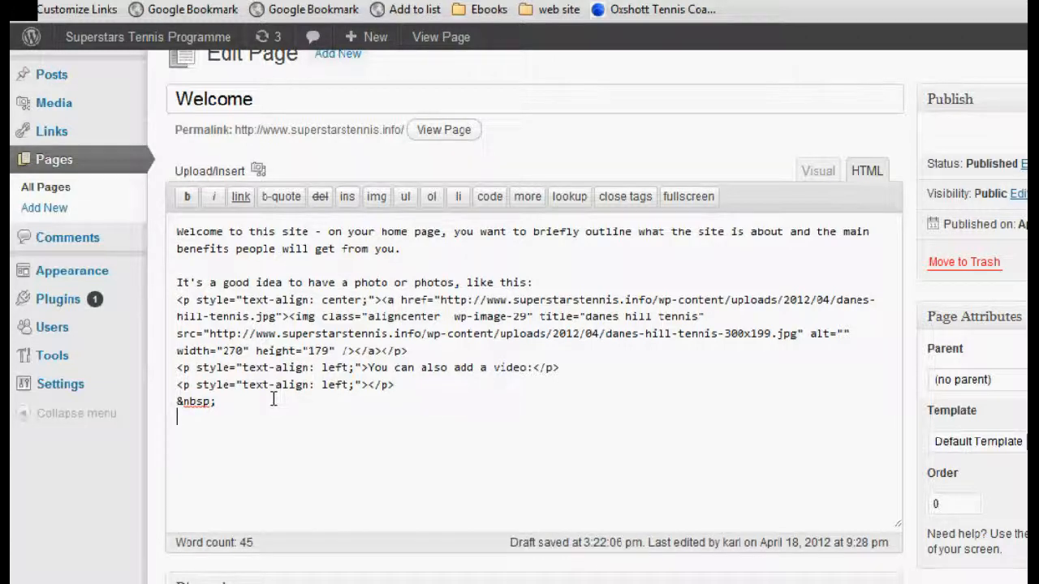
key(Return)
key(ctrl+v)
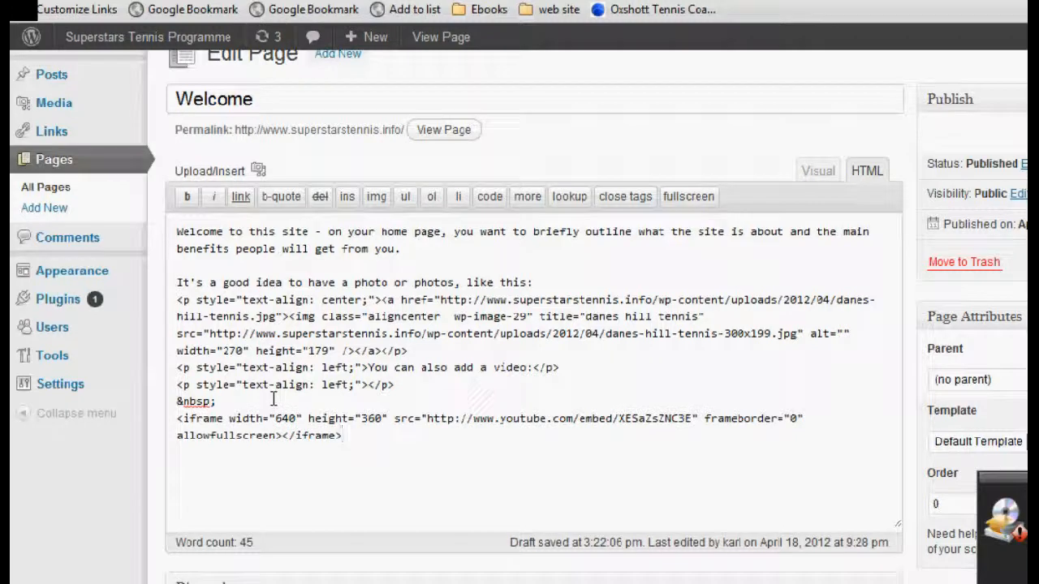
click(927, 269)
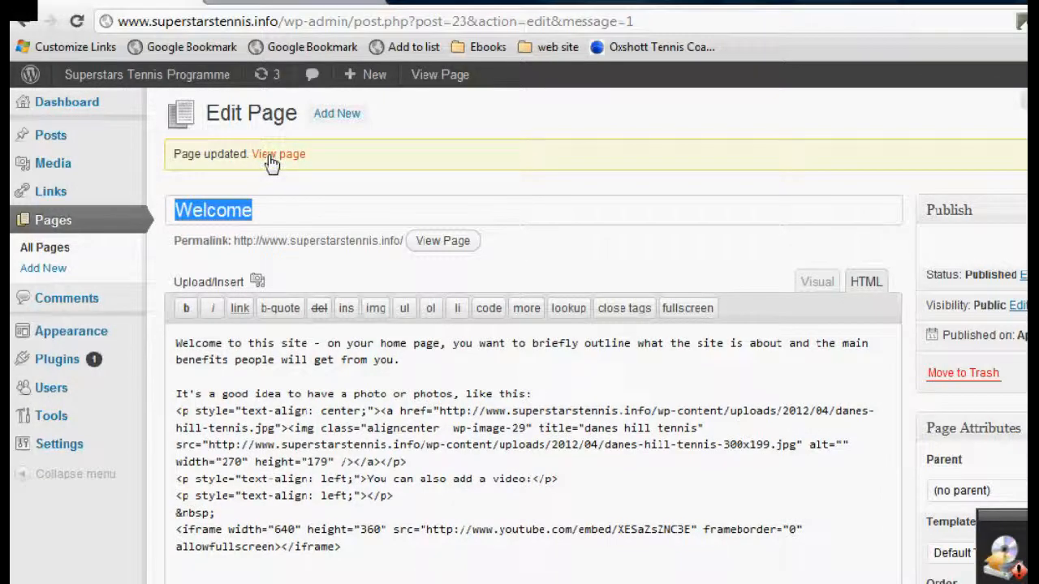
Step: View the published Welcome page and check how the embedded video fits next to the sidebar
click(270, 157)
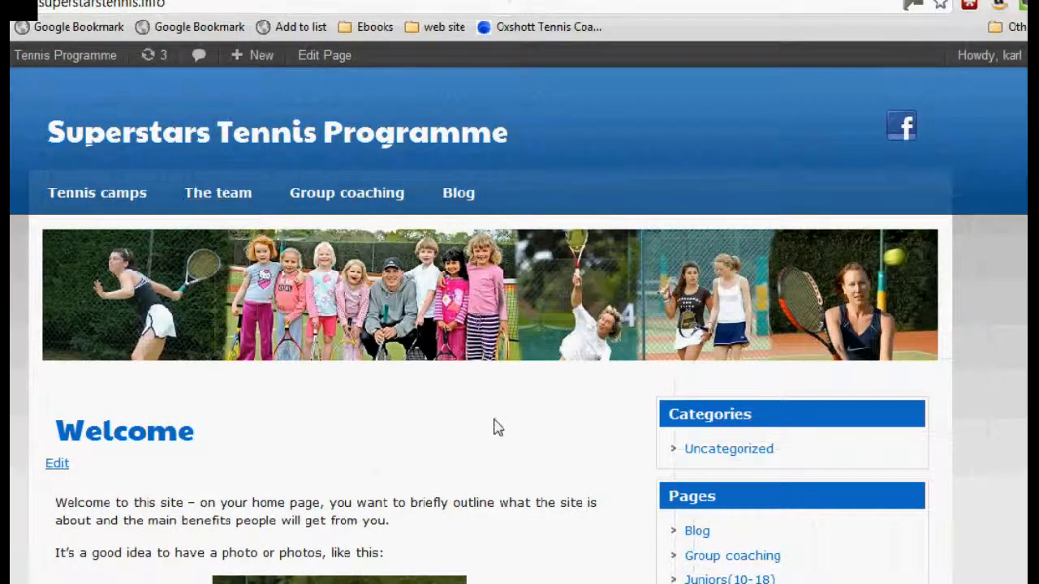
scroll(496, 413, down, 5)
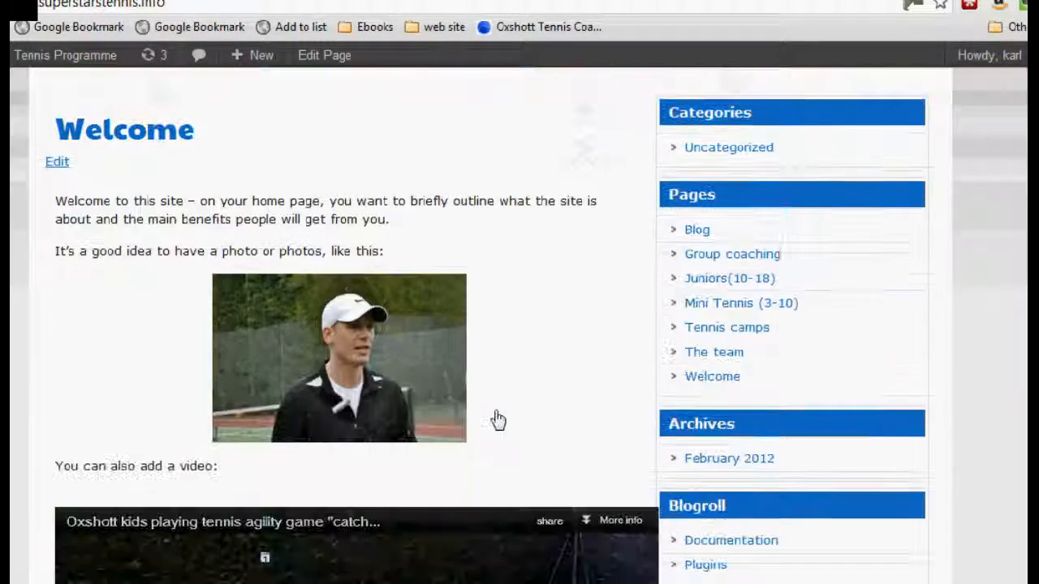
scroll(496, 411, down, 2)
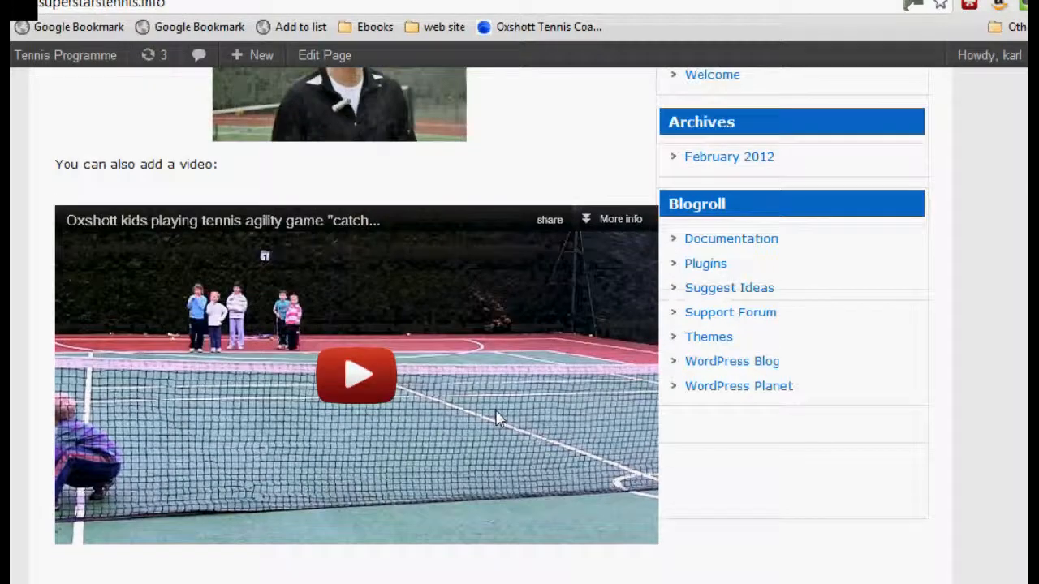
scroll(496, 418, down, 1)
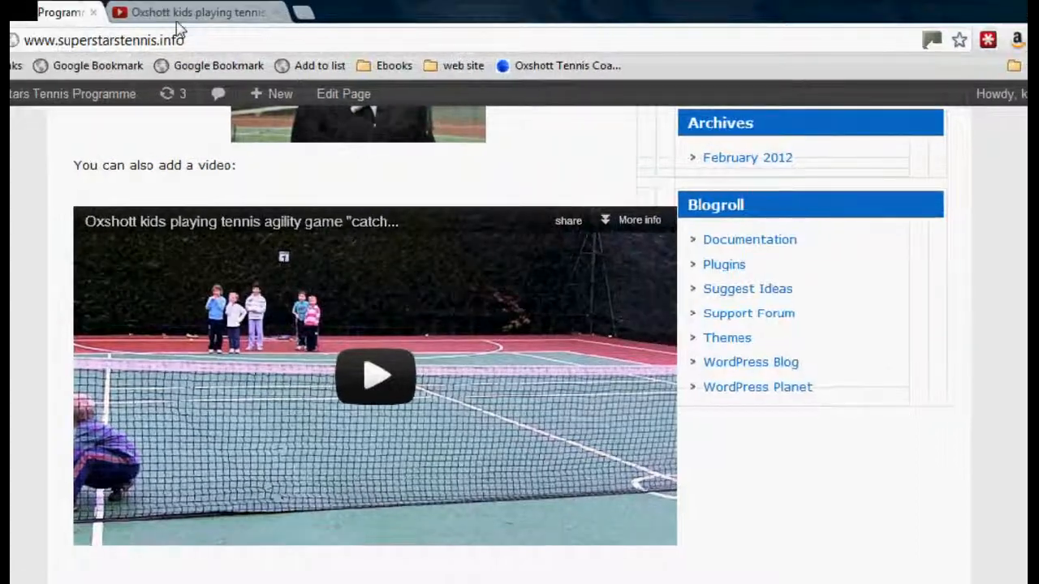
Step: Set the YouTube video's embed size to 560 × 315, copy the new code and return to the website
click(259, 12)
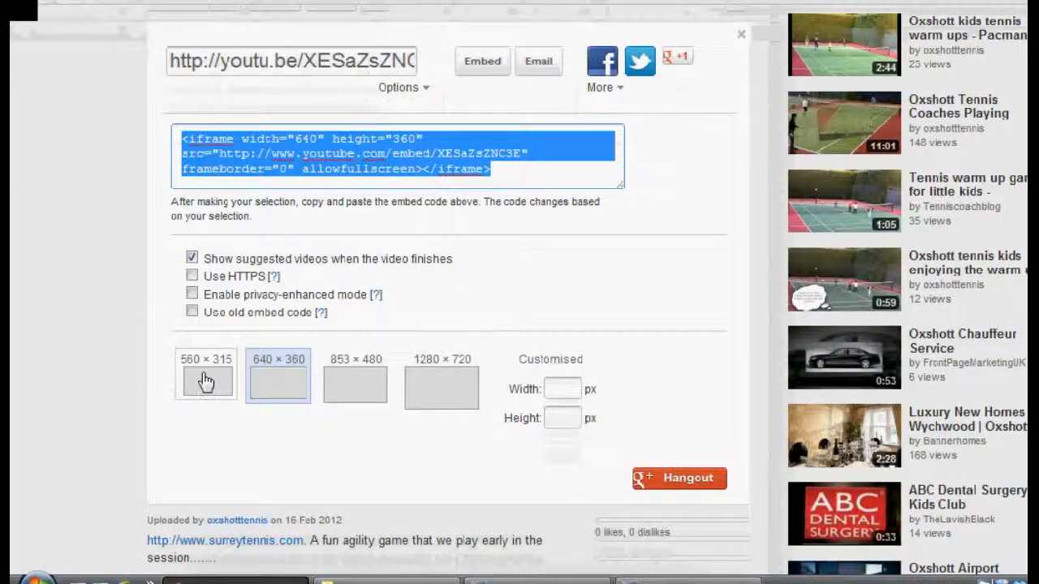
click(205, 381)
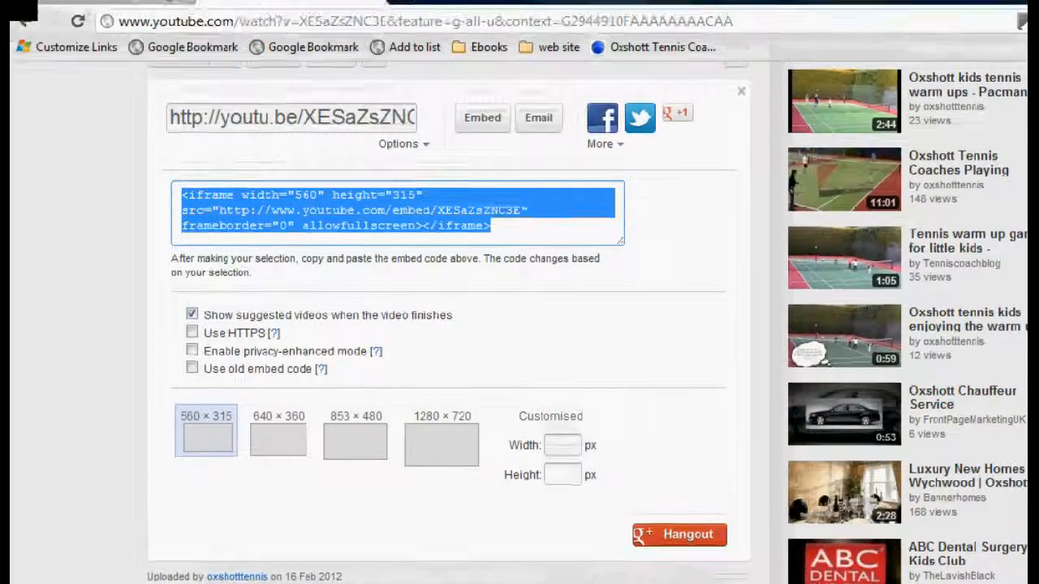
click(111, 12)
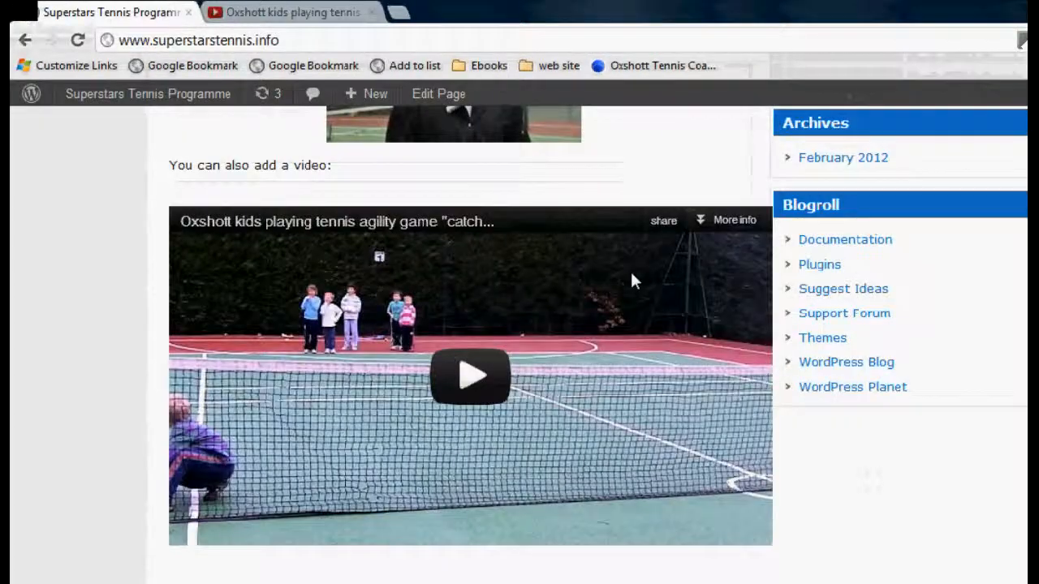
Step: Replace the iframe code in the Welcome page's HTML with the 560 × 315 version and update the page
scroll(260, 503, up, 8)
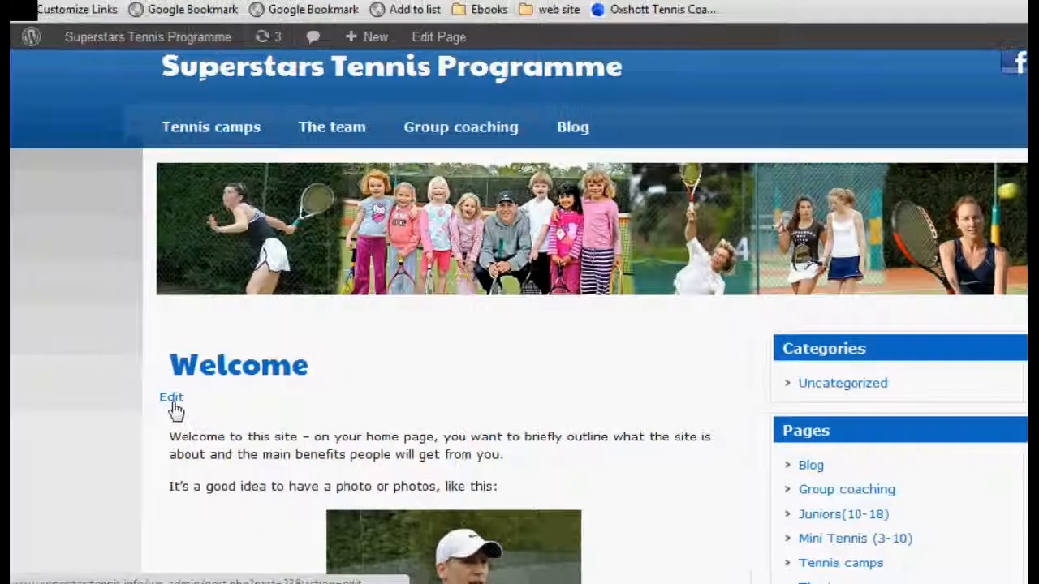
click(58, 436)
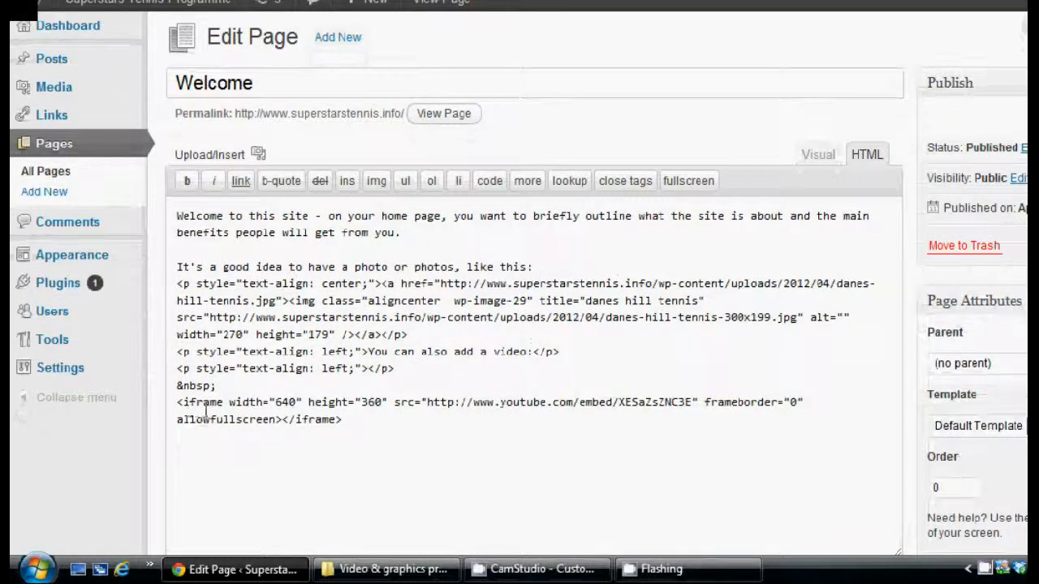
drag(181, 404, 325, 424)
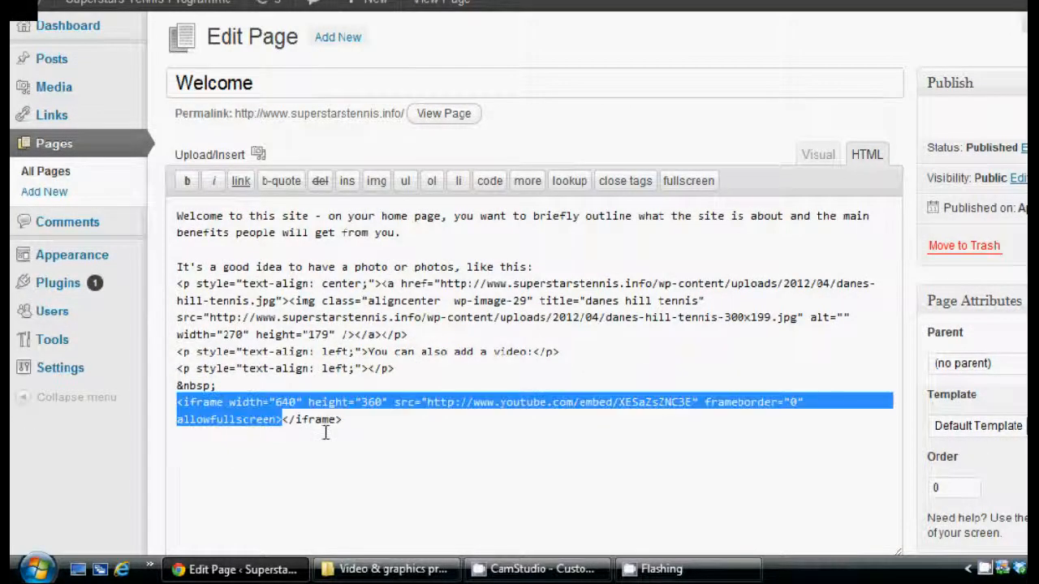
text(<iframe width="560" height="315" src="http://www.youtube.com/embed/XESaZsZNC3E" frameborder="0" allowfullscreen></iframe>)
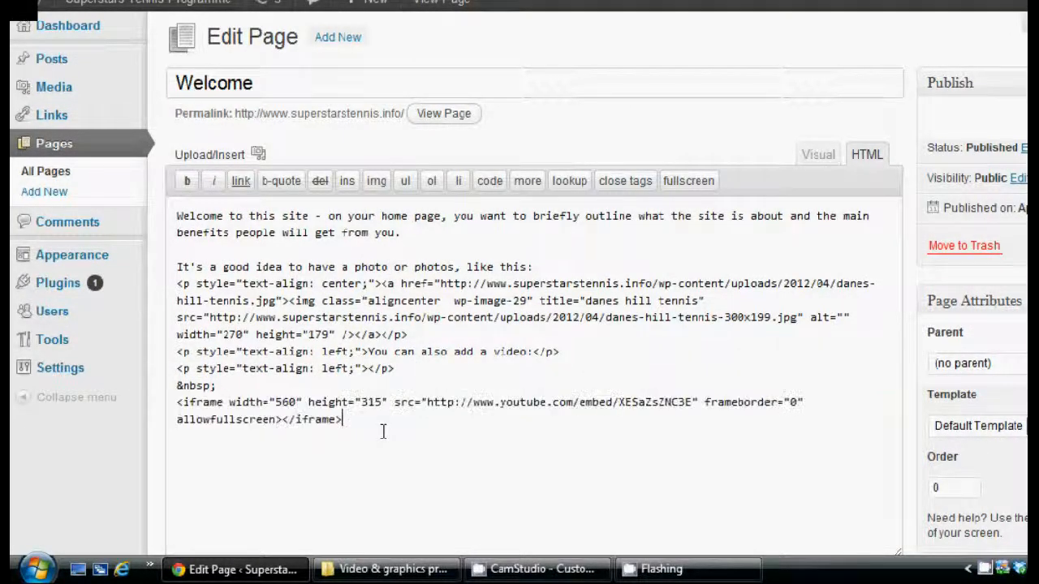
click(1004, 253)
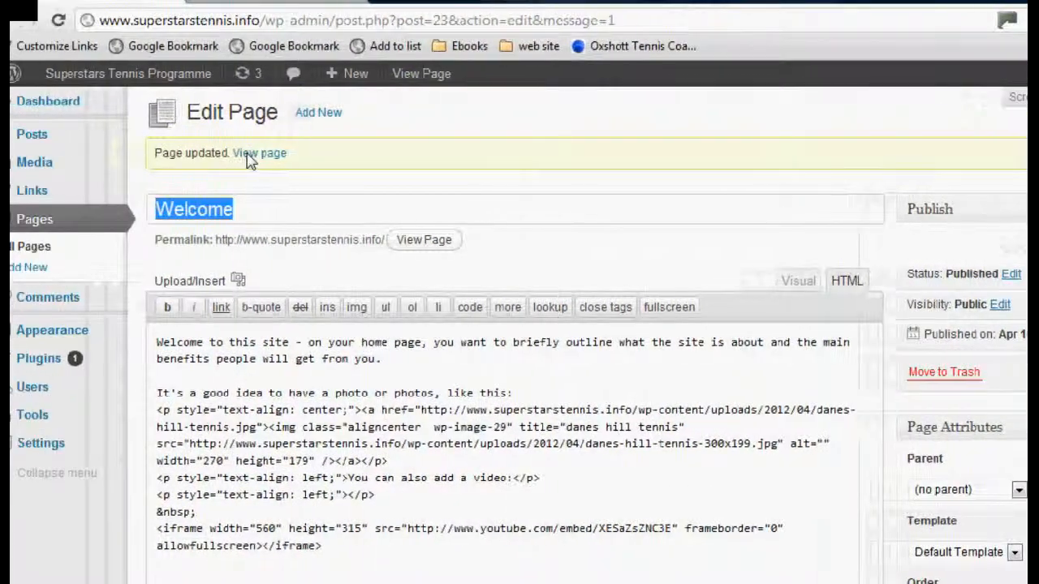
Step: View the updated Welcome page and examine how the smaller video fits in the content column
click(248, 158)
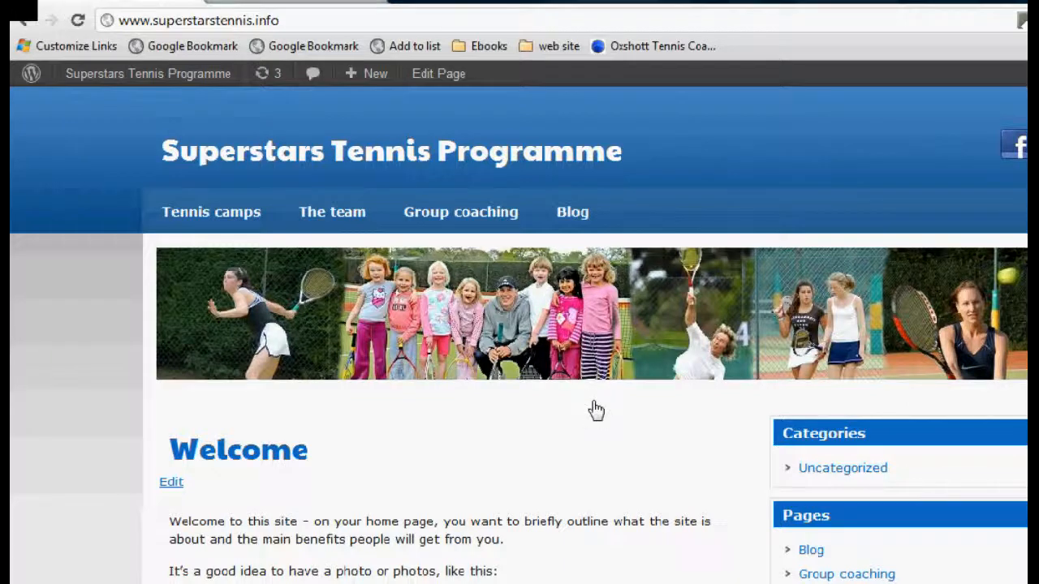
scroll(596, 410, down, 2)
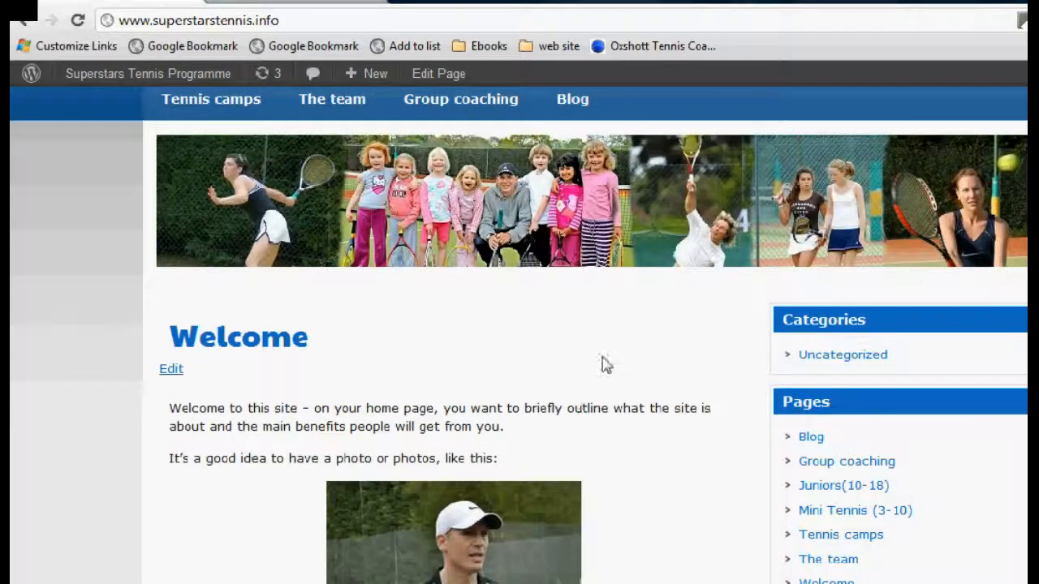
scroll(602, 358, down, 6)
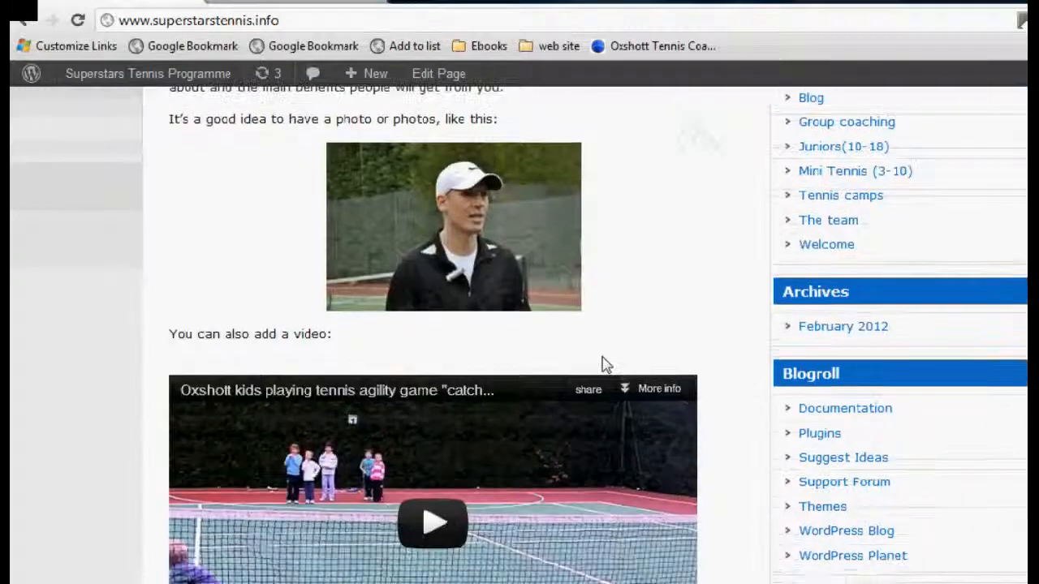
Step: Play the embedded video briefly, pause it, and view the comment form beneath it on the Welcome page
scroll(602, 365, down, 1)
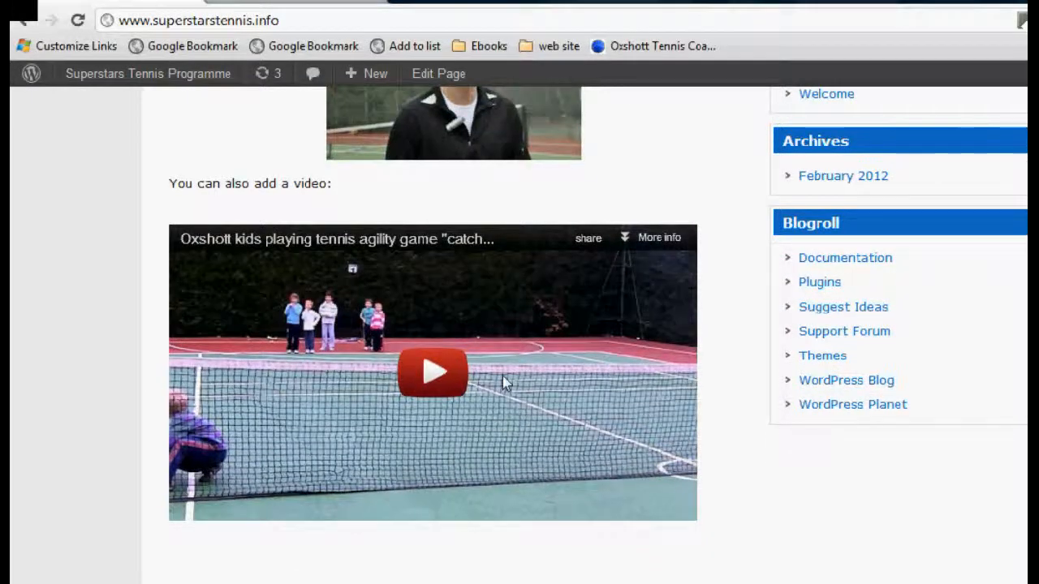
click(442, 367)
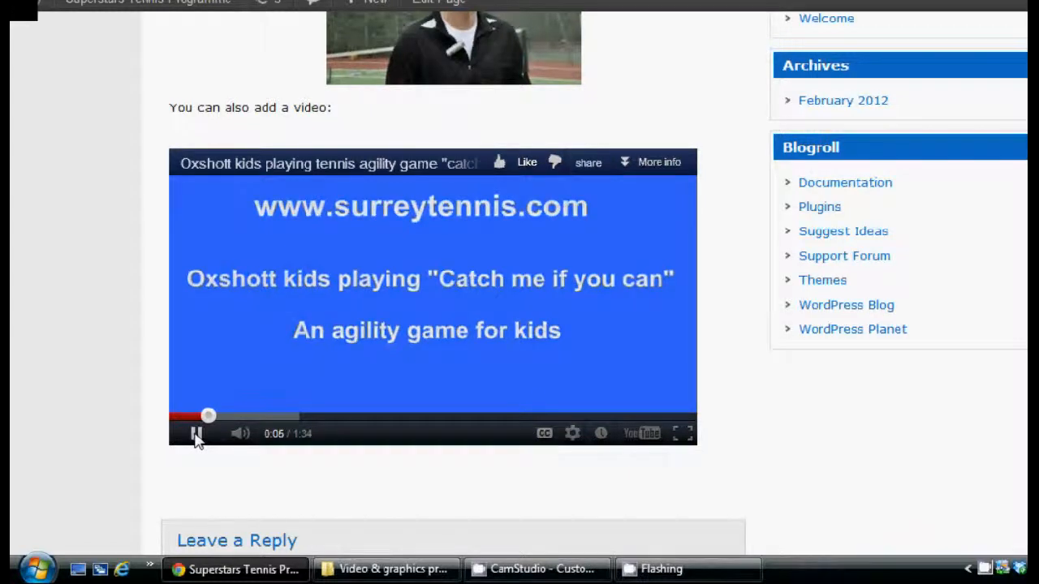
click(197, 435)
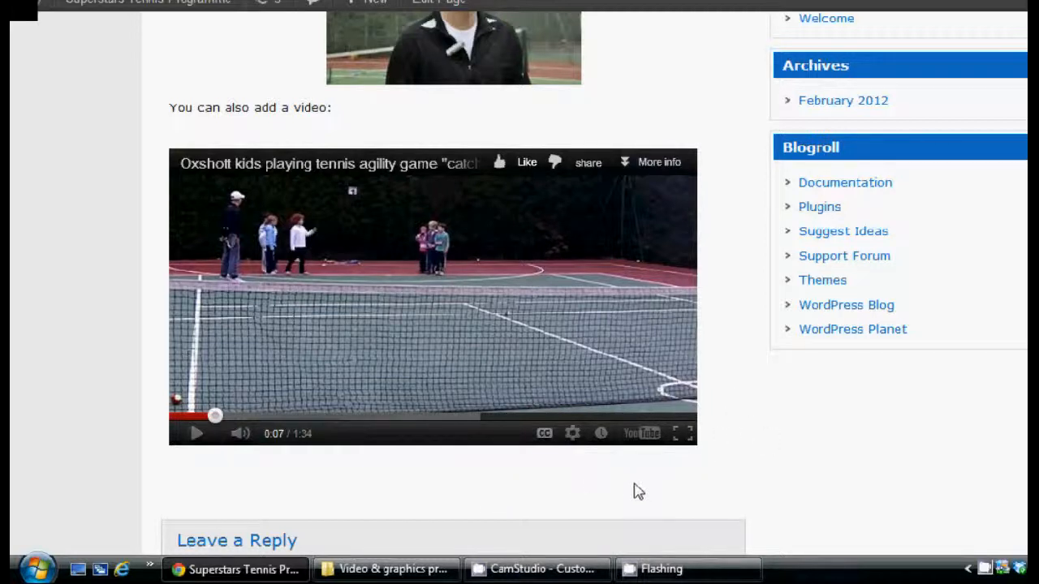
scroll(635, 485, down, 3)
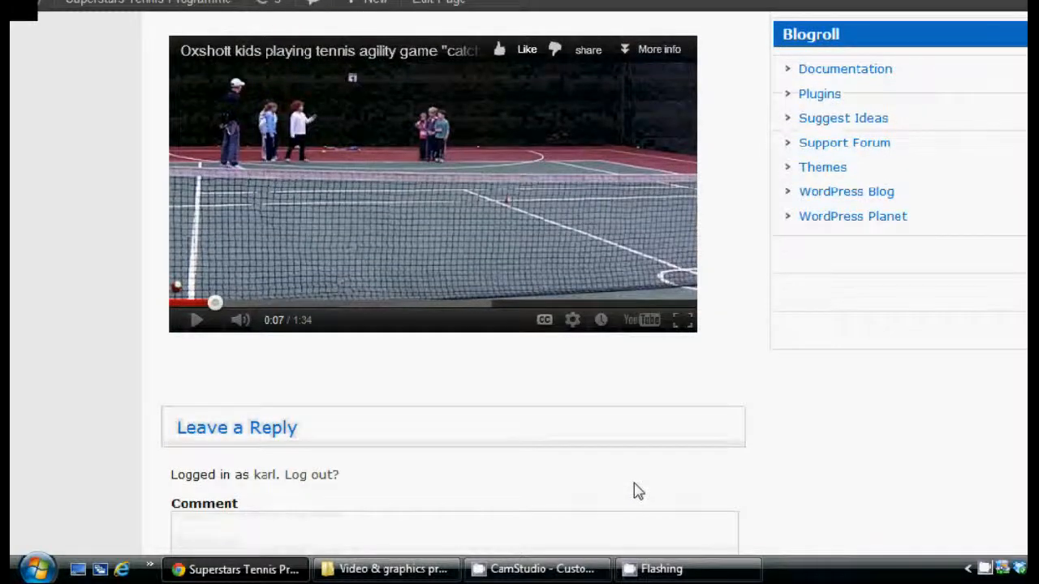
scroll(636, 490, down, 5)
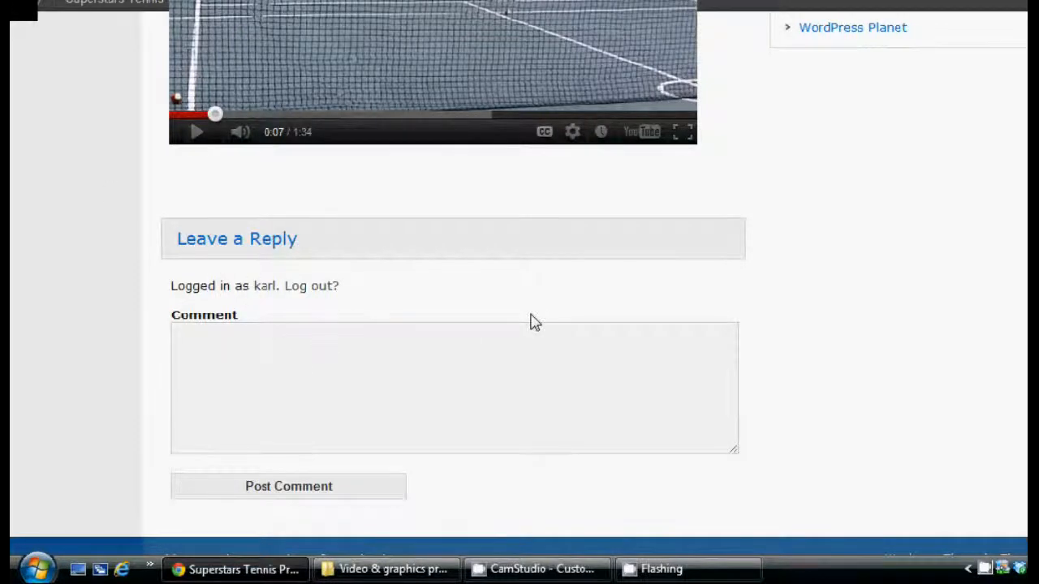
Step: Open the Welcome page for editing and disable Allow comments in its Discussion settings
scroll(534, 322, up, 12)
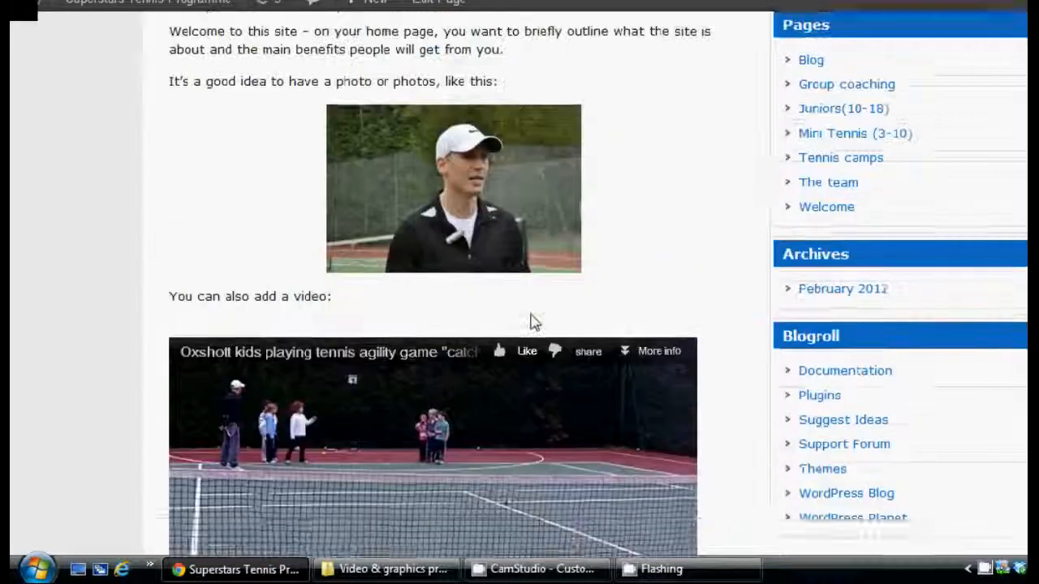
scroll(530, 322, up, 6)
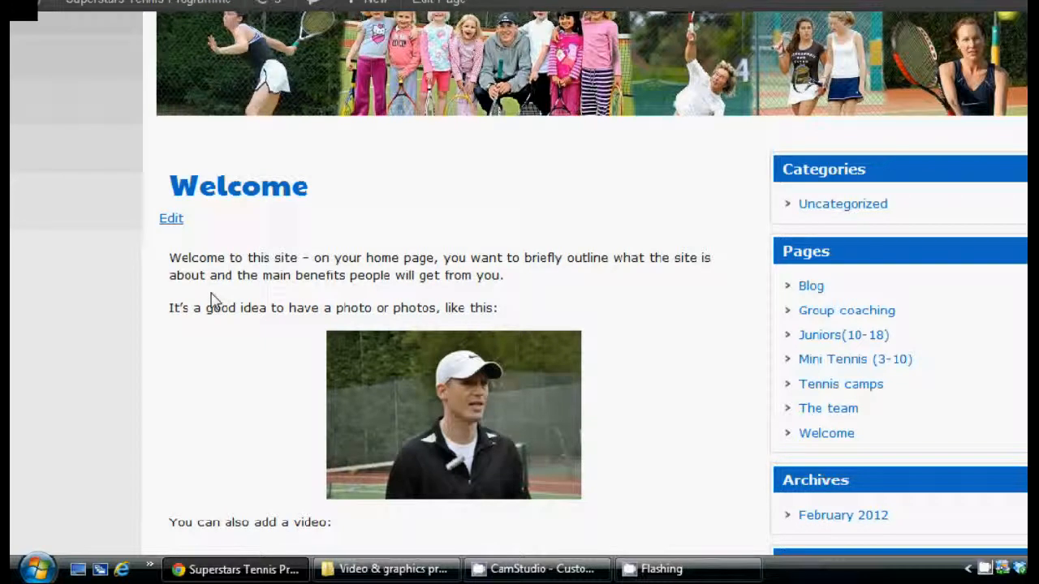
click(176, 219)
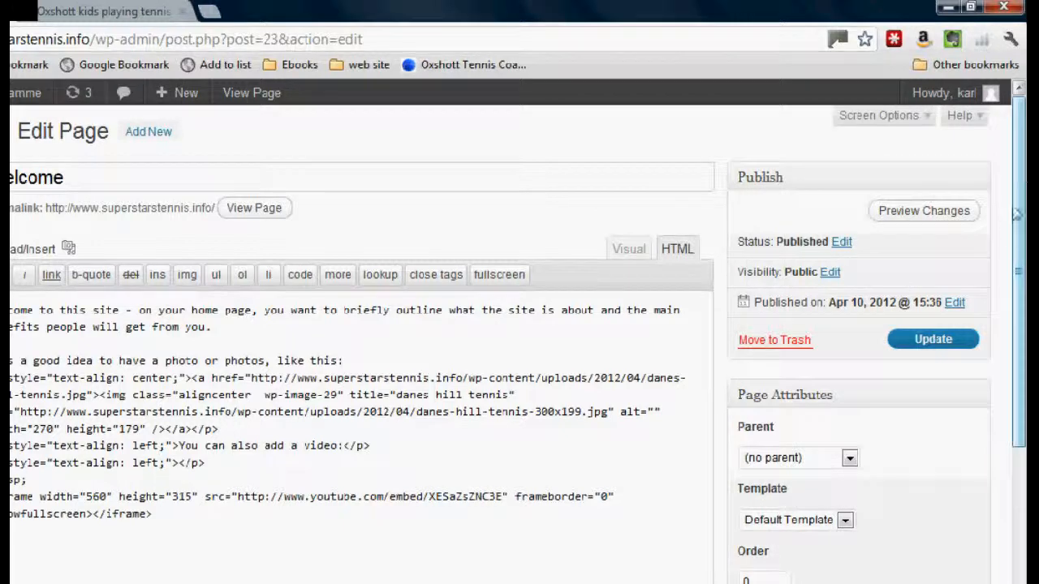
drag(1021, 209, 1001, 371)
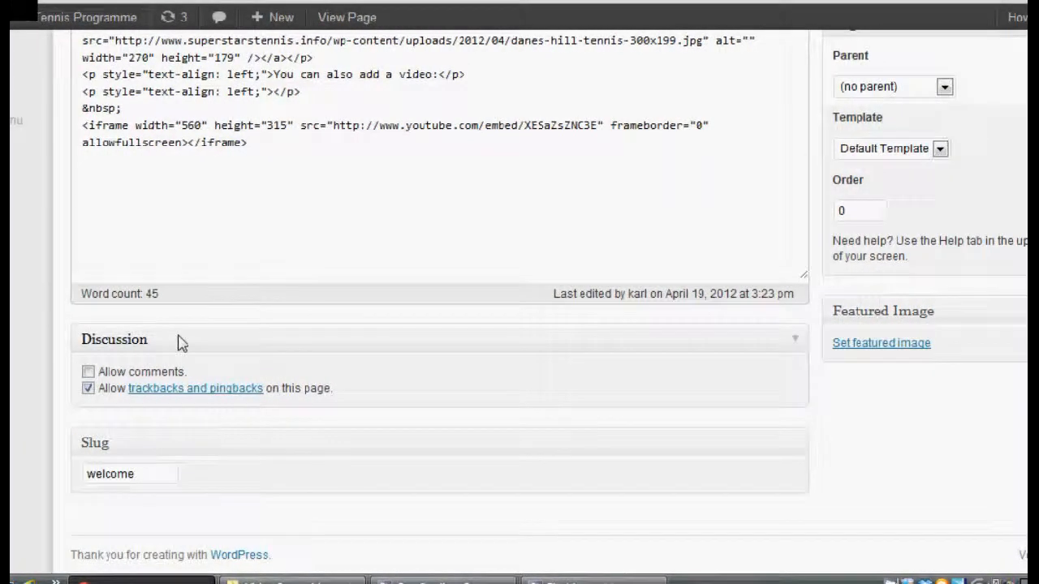
Step: Show the page editor's Screen Options and inspect the Discussion and Slug sections they control
drag(1020, 349, 1020, 158)
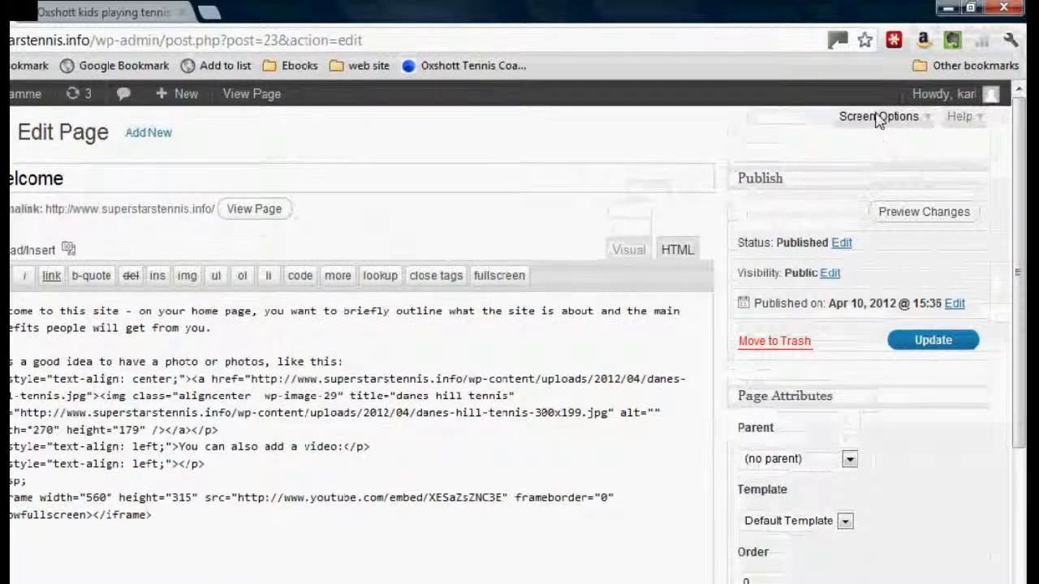
click(874, 126)
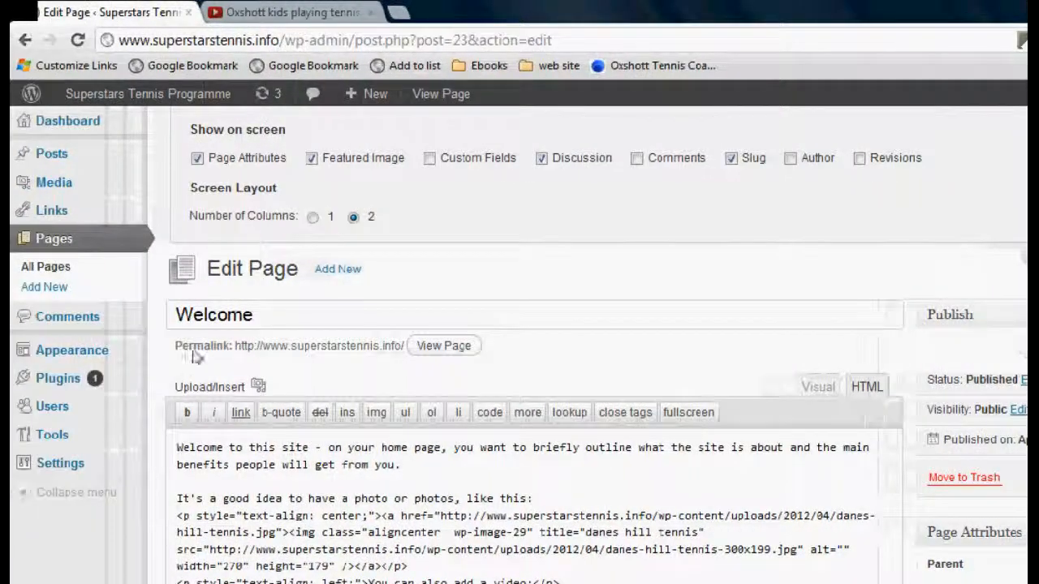
scroll(195, 357, down, 4)
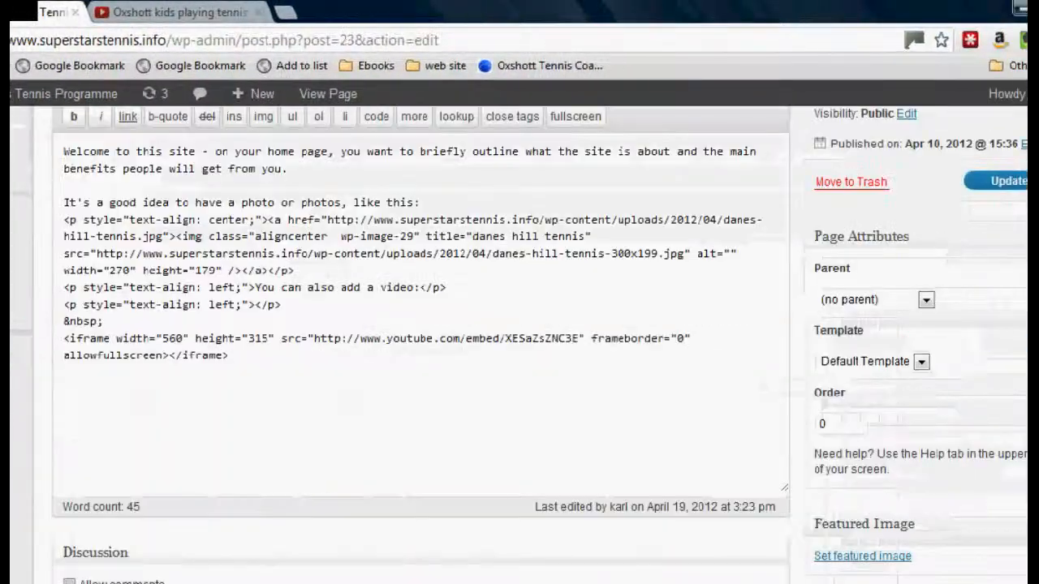
scroll(325, 405, down, 1)
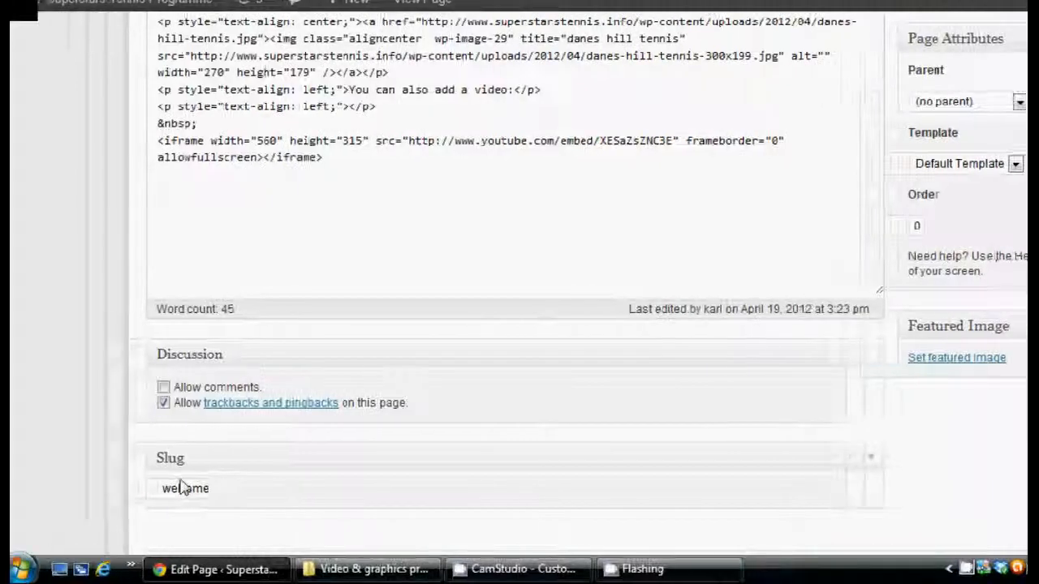
click(241, 492)
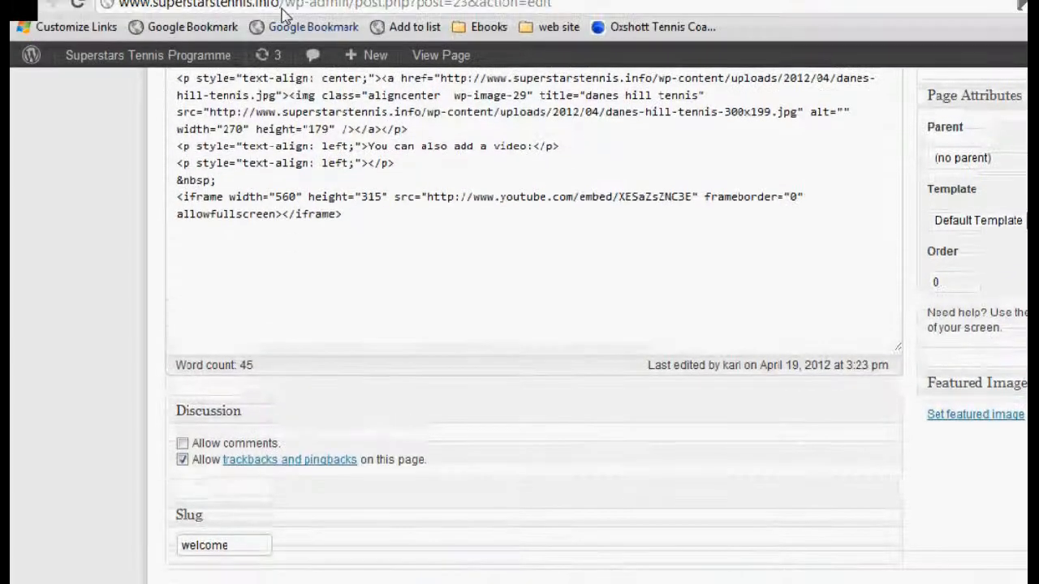
Step: Update the Welcome page to save its comment setting
scroll(745, 319, up, 5)
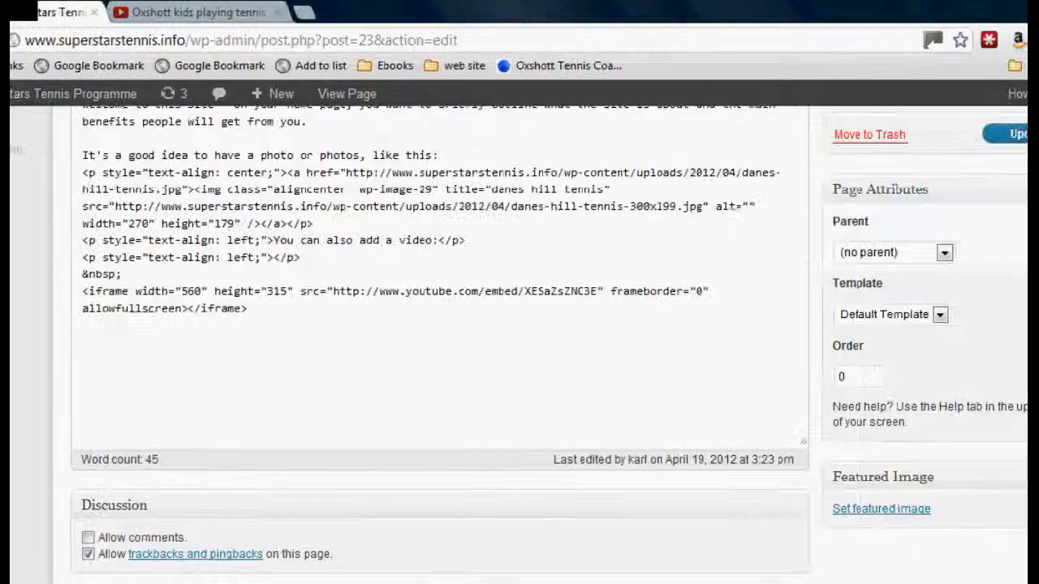
click(899, 118)
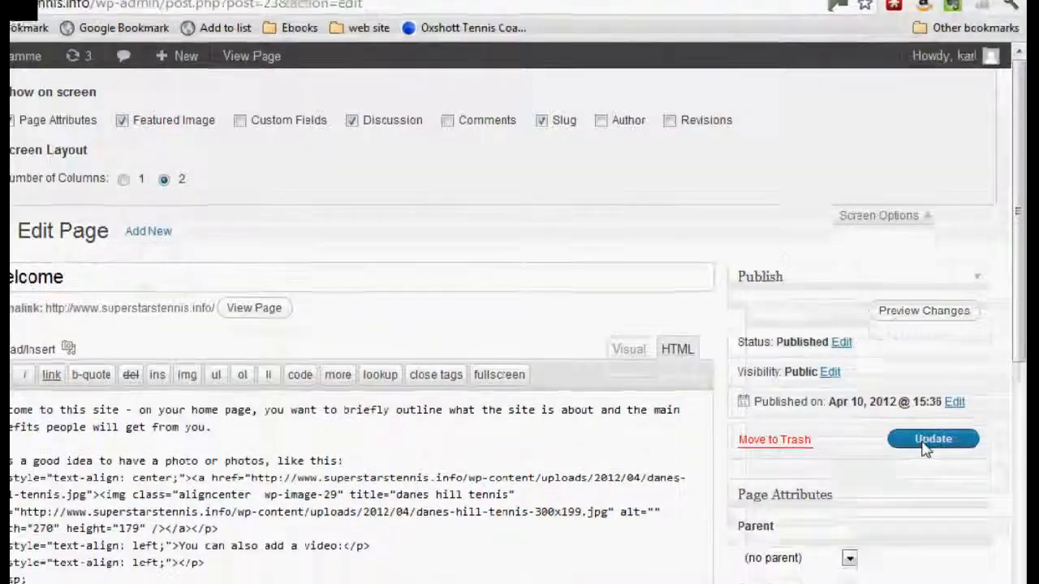
click(964, 480)
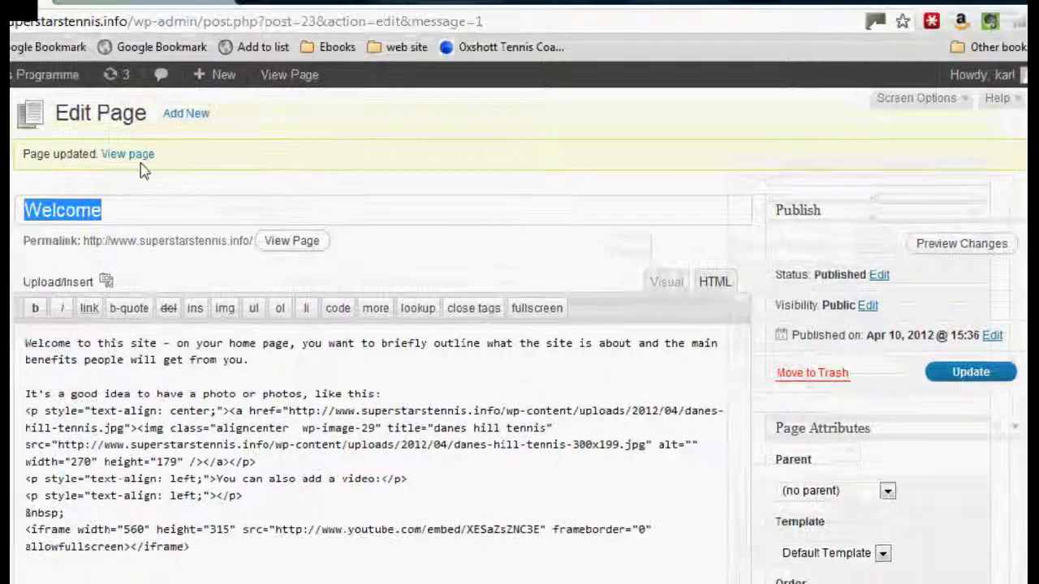
Step: View the updated Welcome page and check the area below the video for the comment form
click(118, 155)
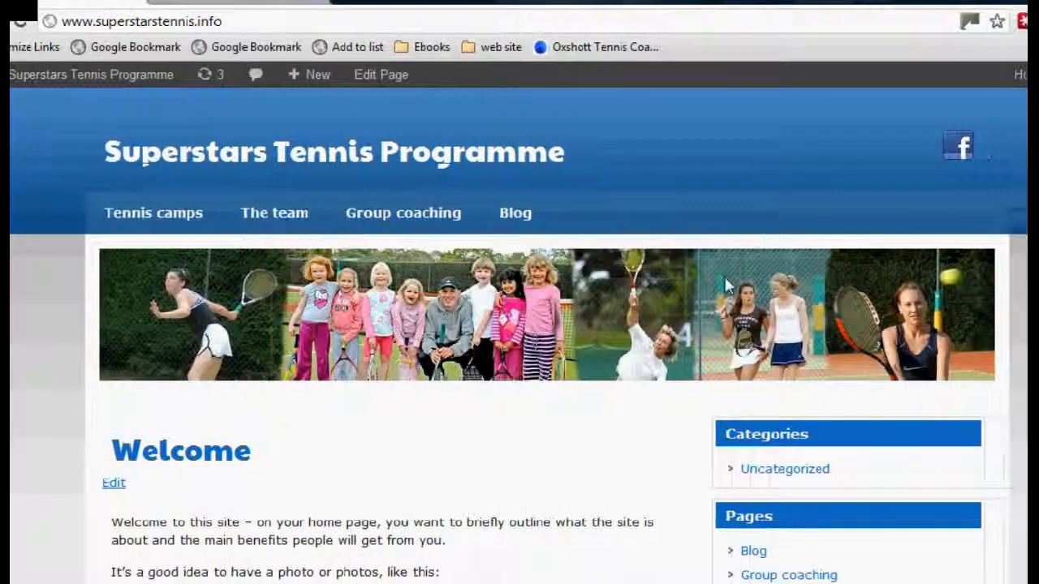
scroll(567, 439, down, 3)
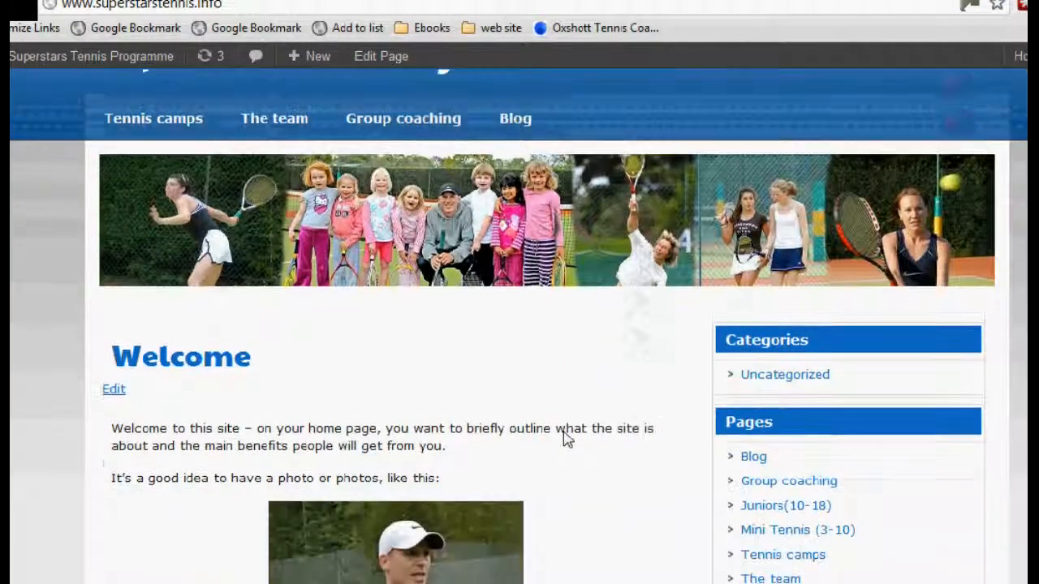
scroll(567, 439, down, 6)
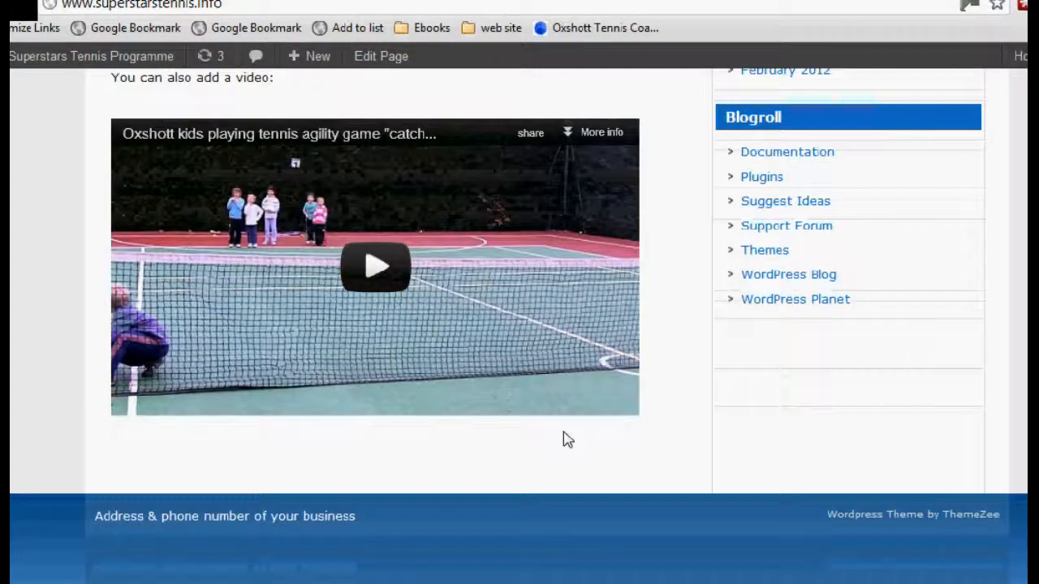
scroll(568, 439, up, 7)
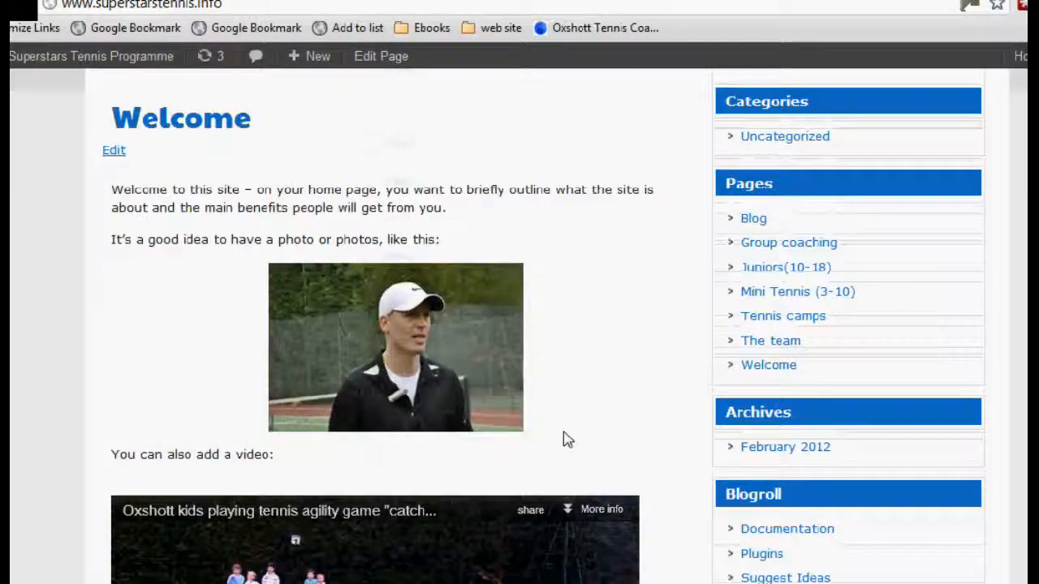
scroll(567, 439, up, 2)
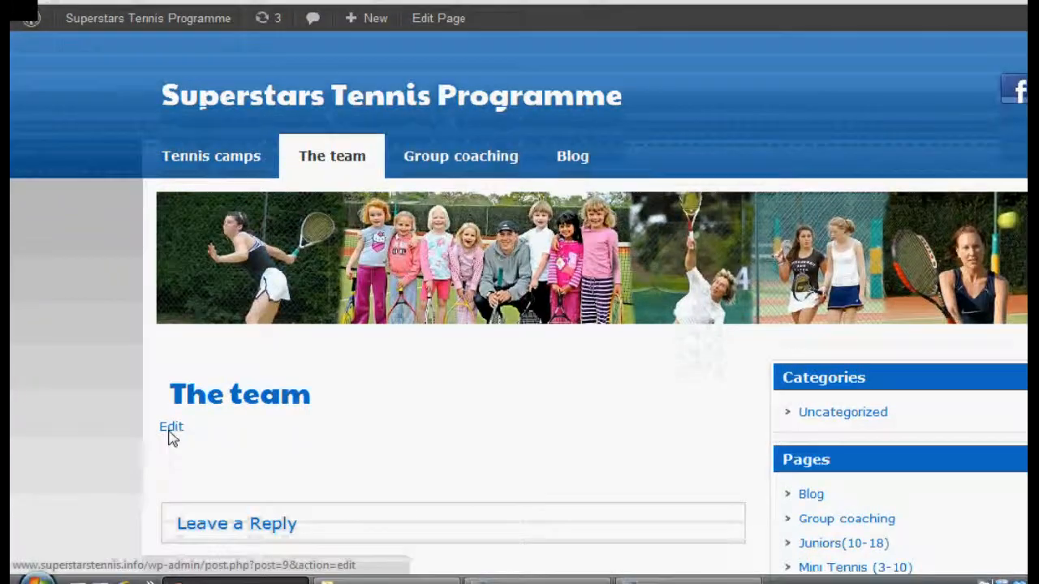
Step: Open The team page for editing, change its permalink ending to "team" and update the page
click(171, 505)
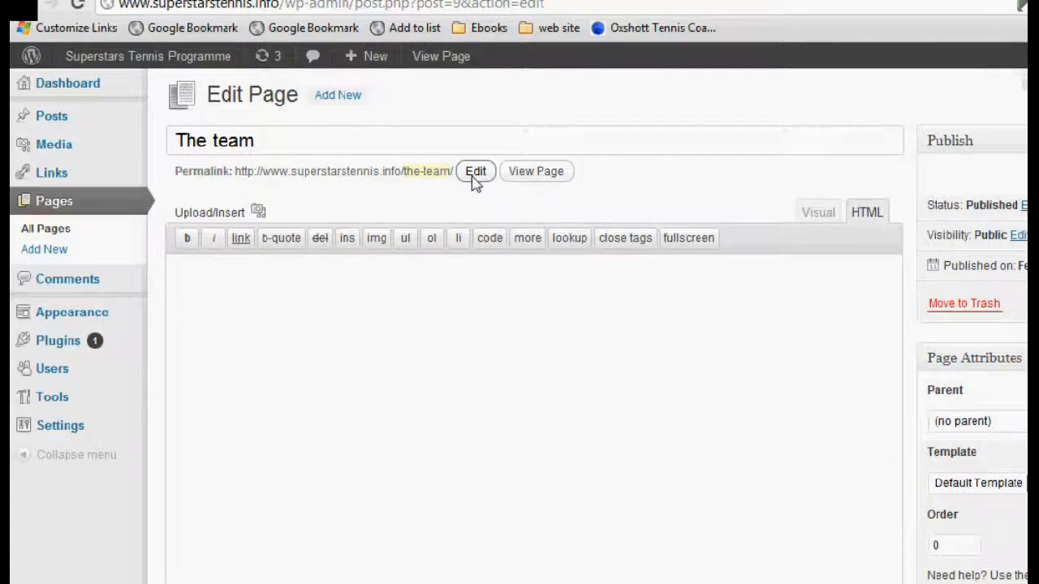
click(476, 172)
click(489, 180)
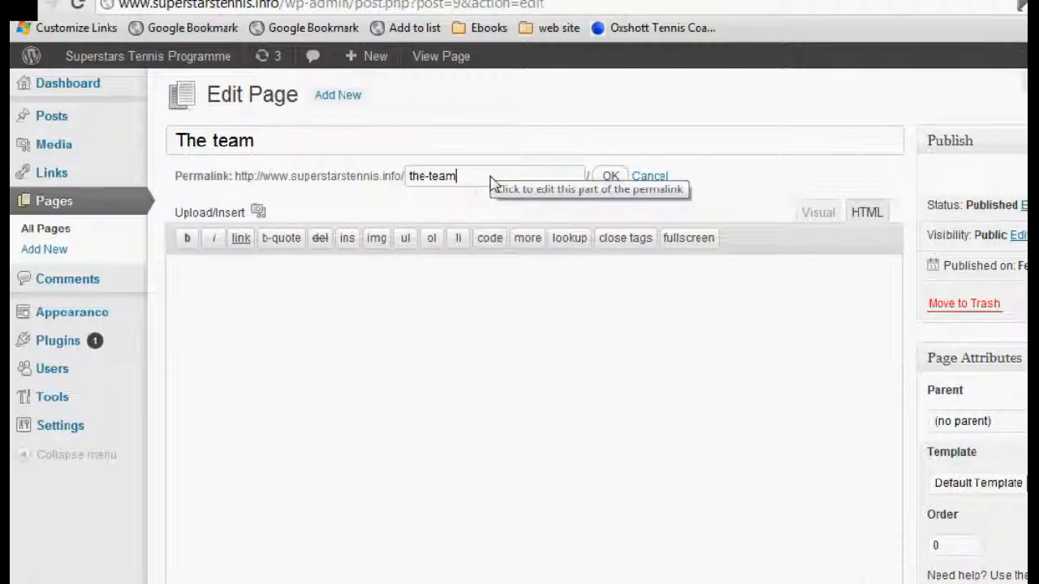
scroll(290, 438, down, 3)
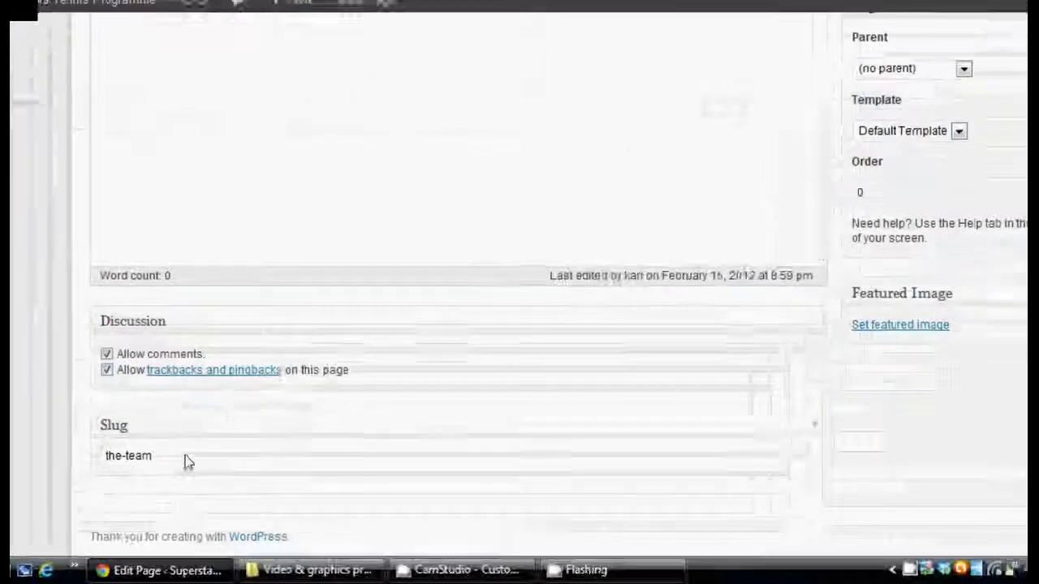
scroll(185, 461, up, 3)
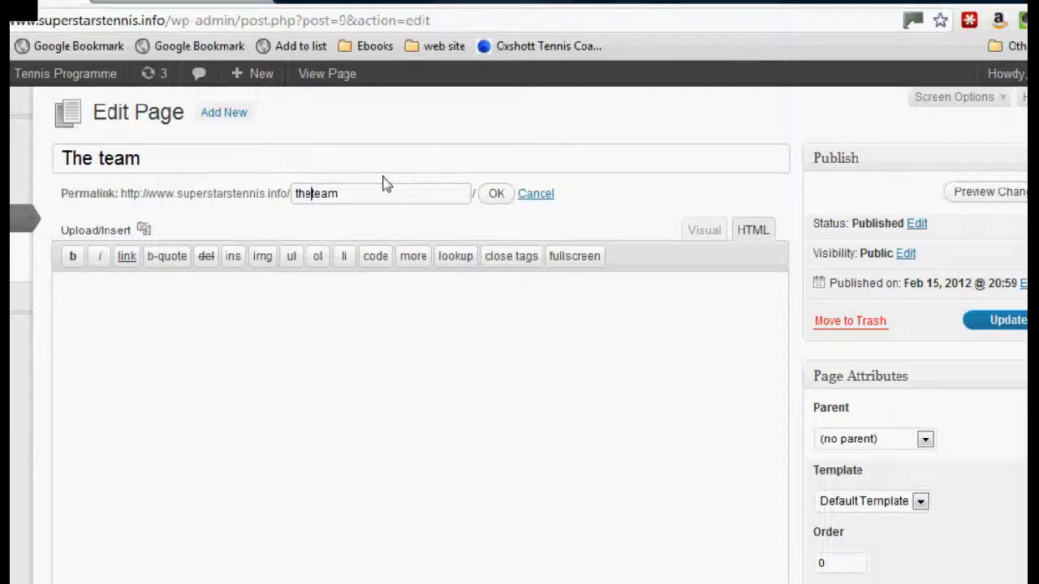
key(BackSpace)
key(BackSpace)
key(BackSpace)
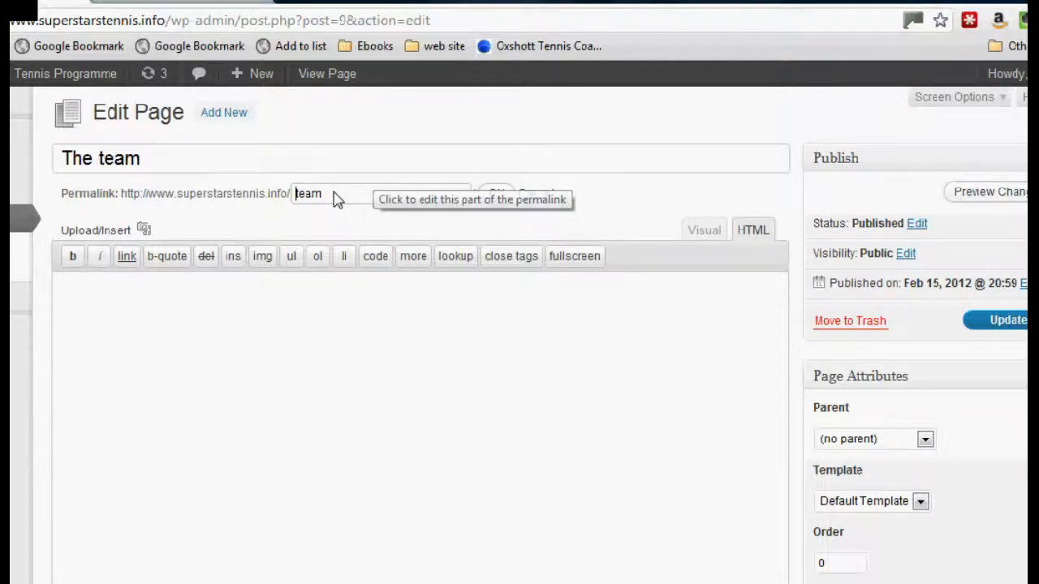
click(497, 194)
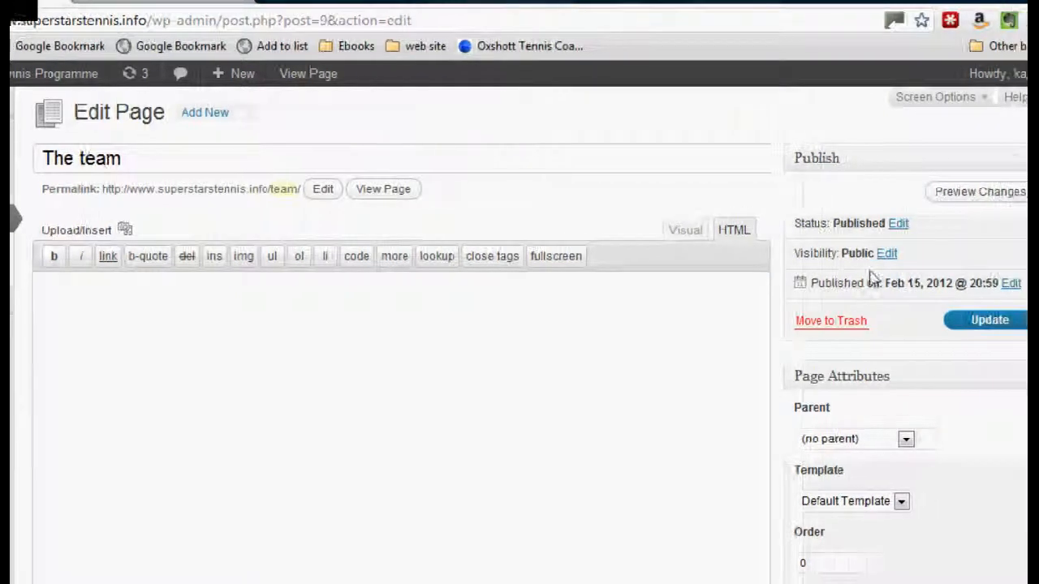
click(993, 323)
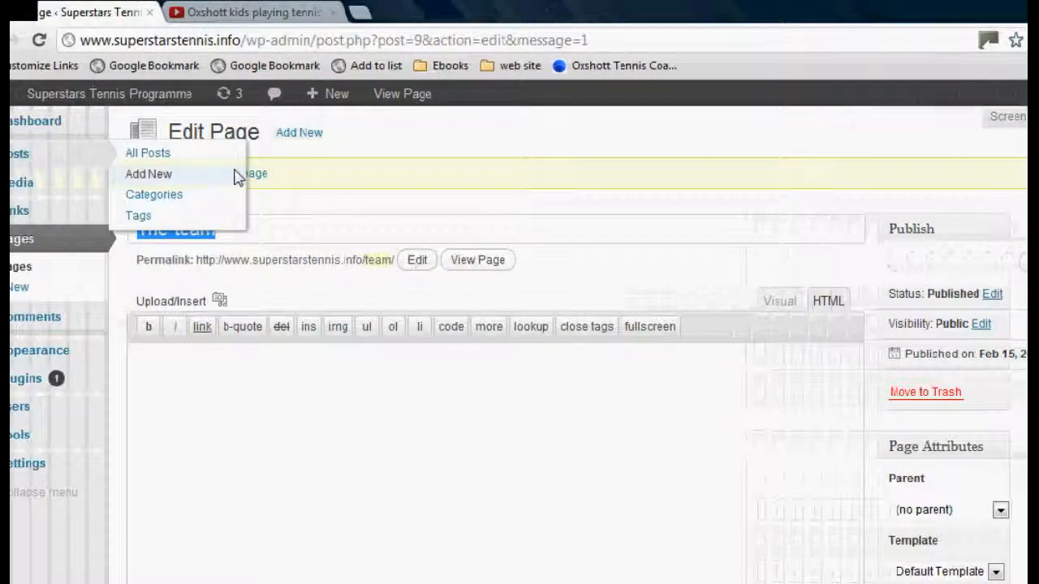
Step: Return to The team page's editor and view the published page at its shortened address
click(237, 177)
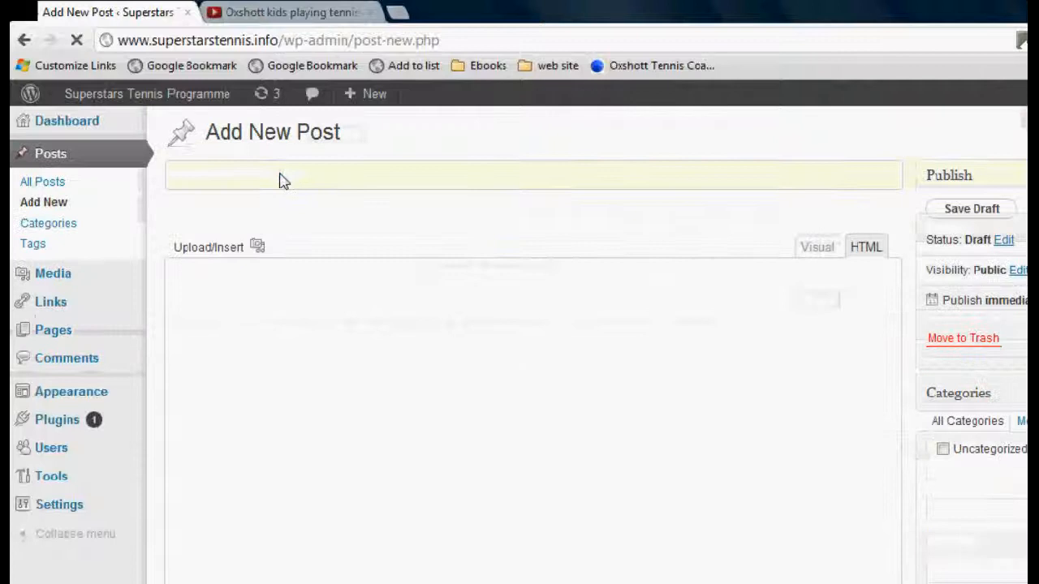
click(23, 42)
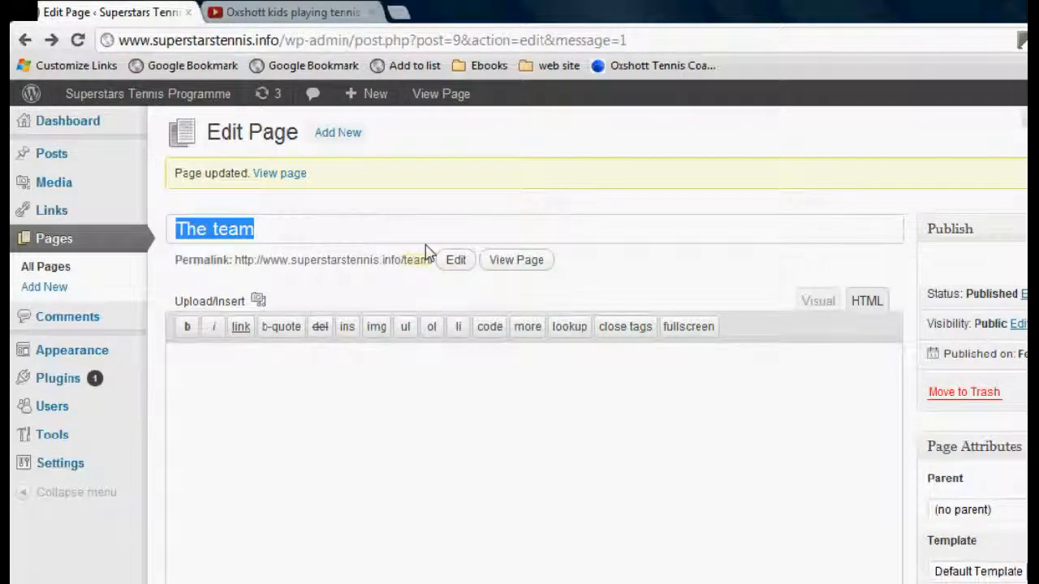
click(1014, 392)
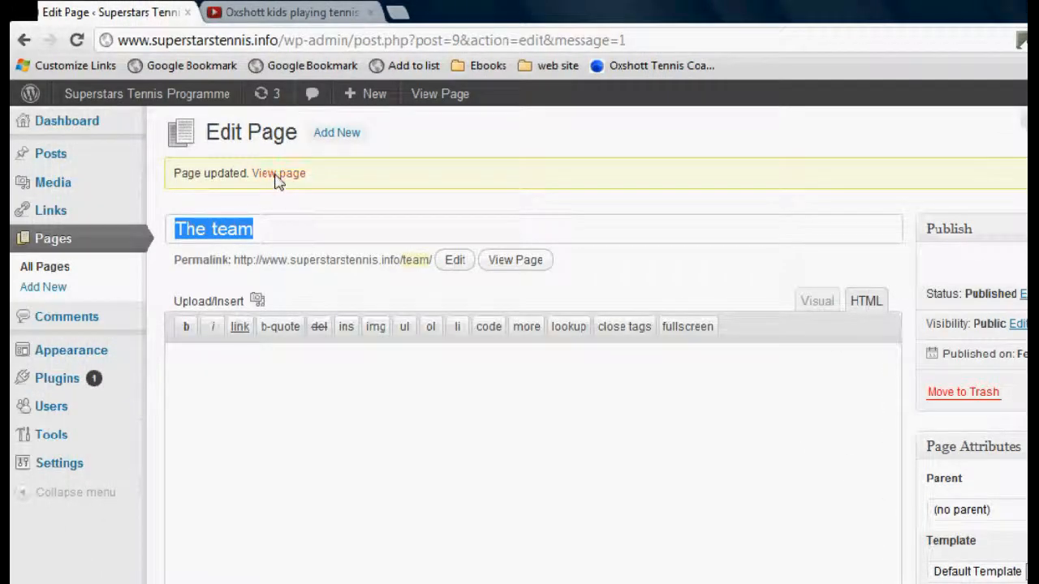
click(276, 175)
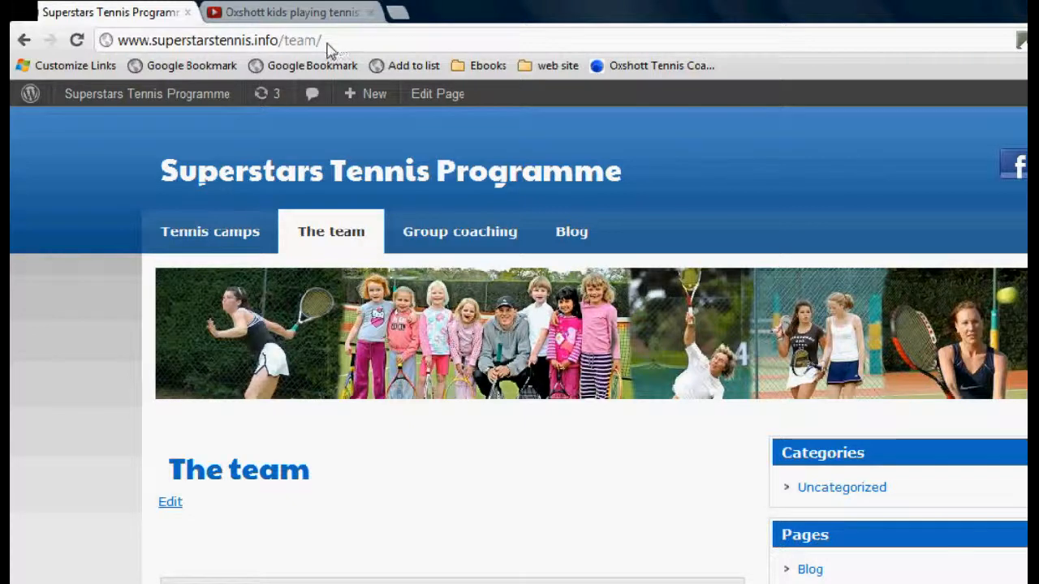
Step: Go back to the site's home page and look over the Welcome content
click(242, 172)
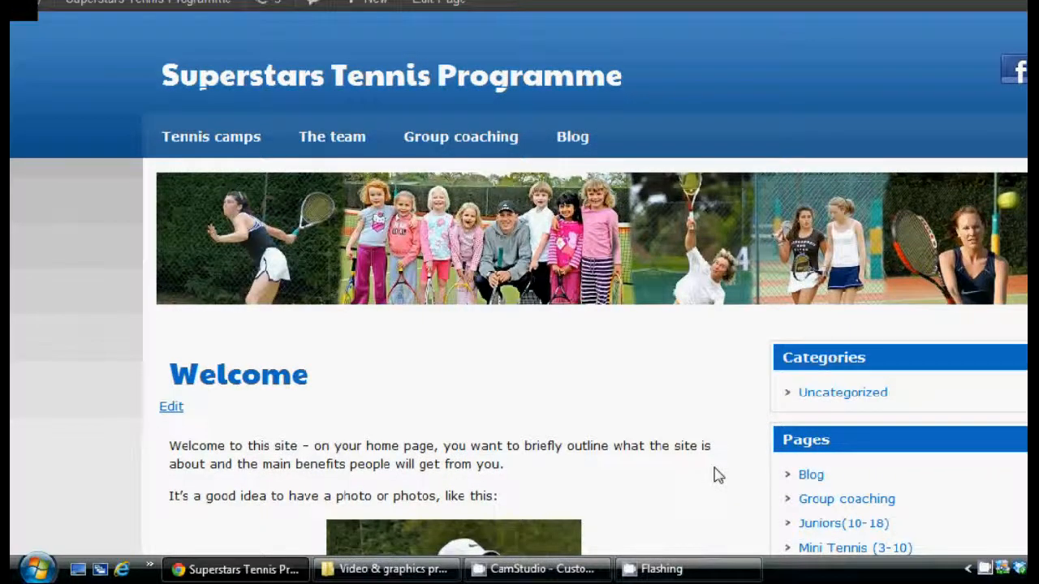
scroll(718, 477, down, 3)
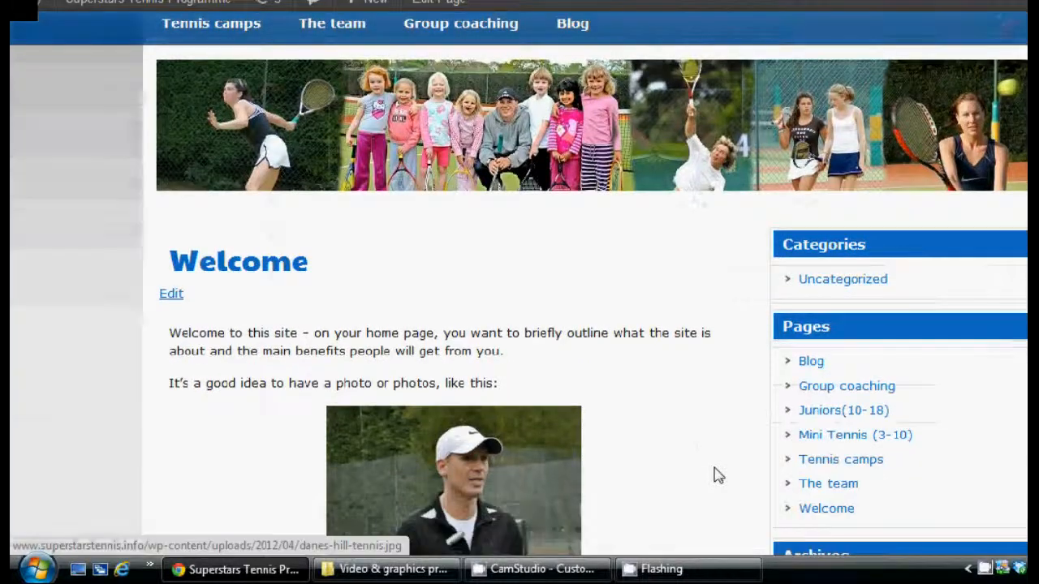
Step: Review the Welcome page from its photo and embedded video down to the footer and back up to the header
scroll(718, 477, down, 3)
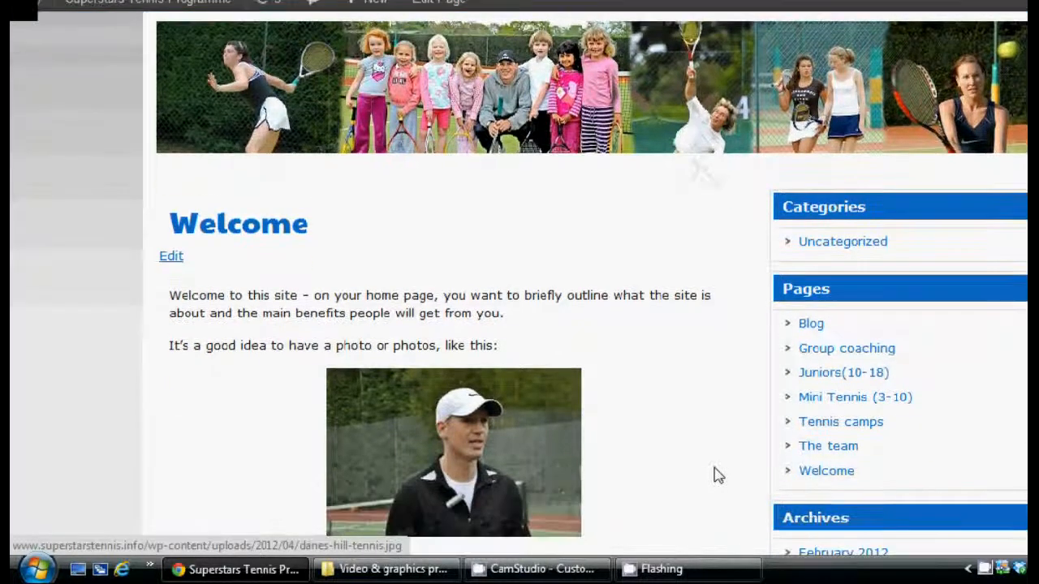
scroll(718, 477, down, 1)
scroll(718, 477, down, 9)
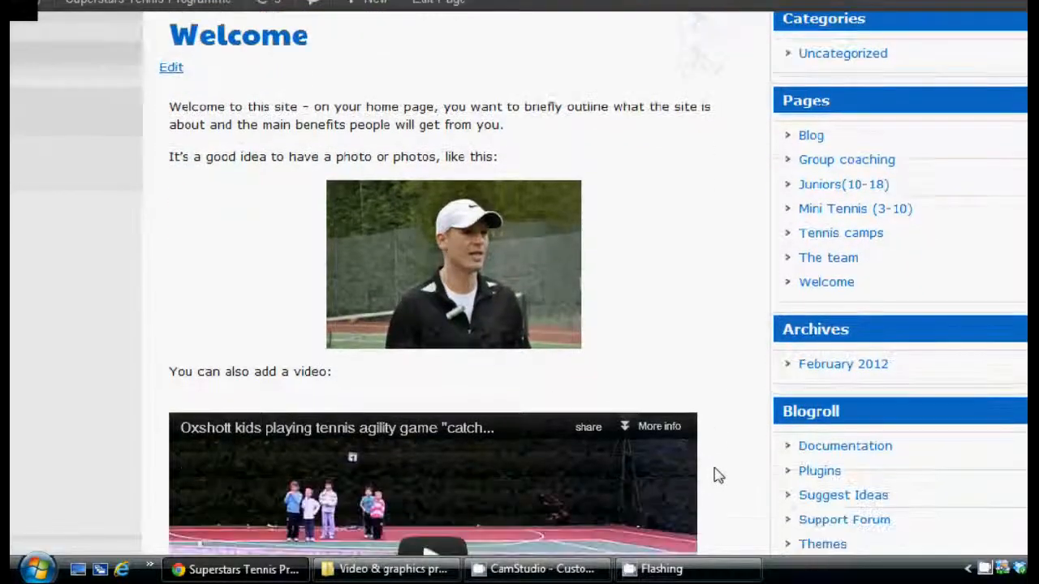
scroll(718, 476, down, 2)
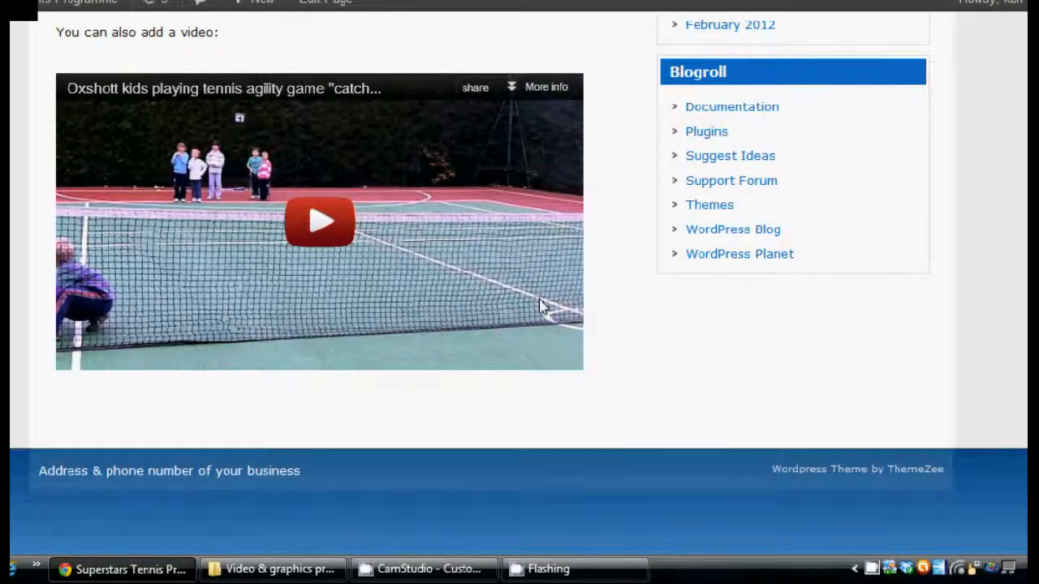
scroll(540, 302, up, 5)
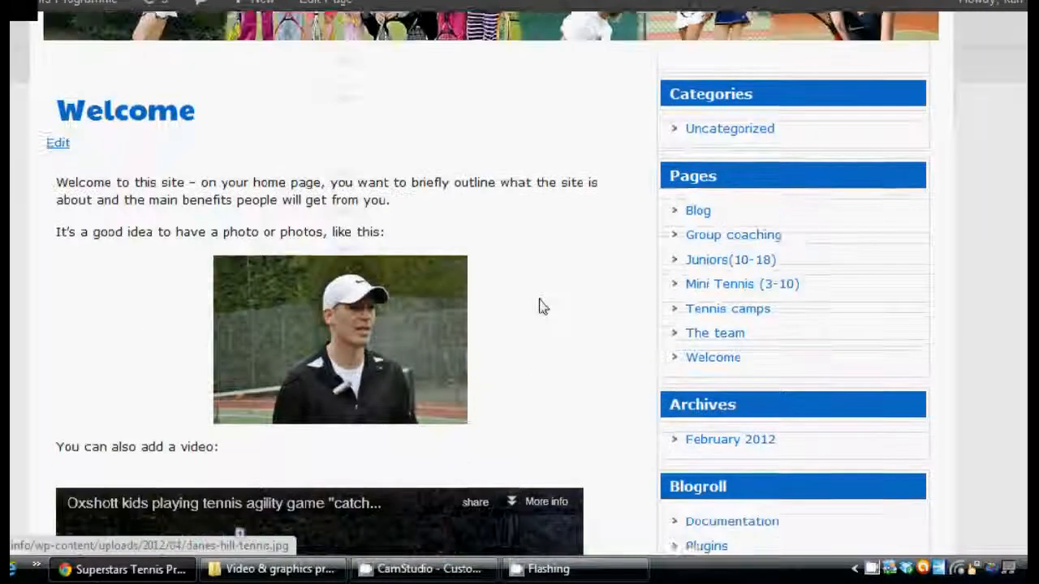
scroll(540, 306, up, 2)
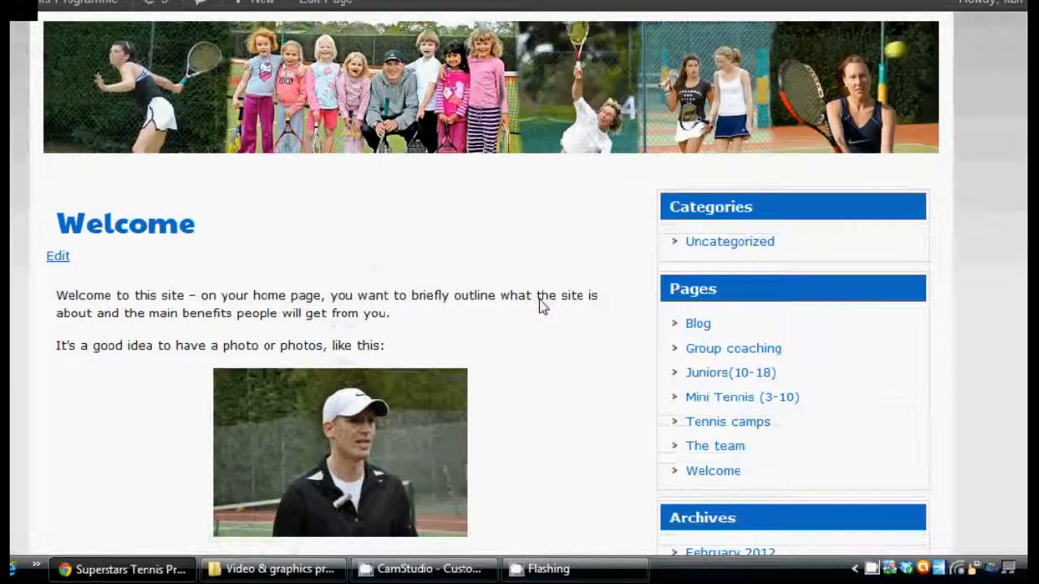
scroll(542, 305, up, 2)
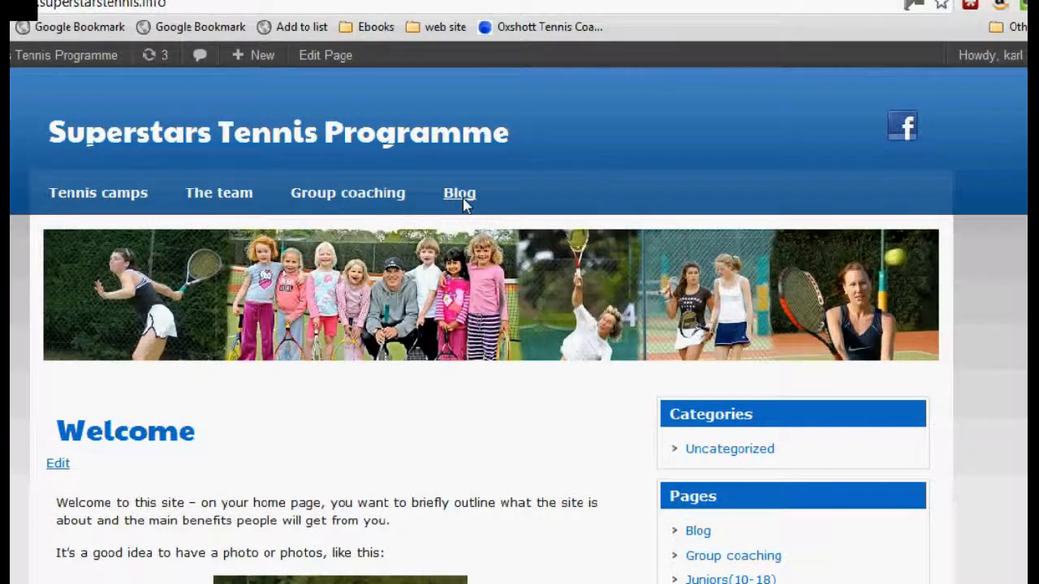
Step: Open the site's Blog page and look over its post listing
click(465, 201)
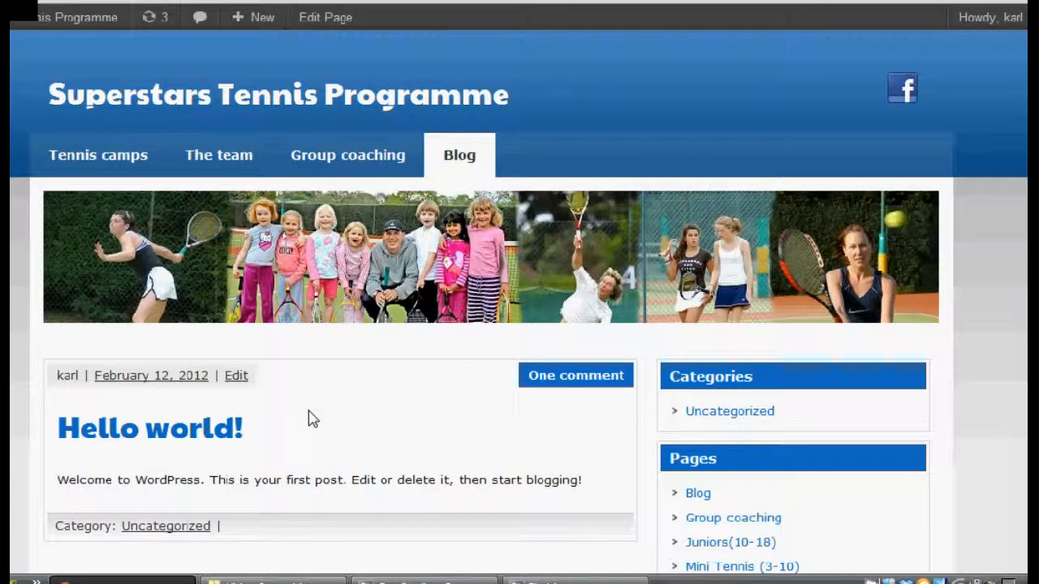
scroll(321, 424, down, 5)
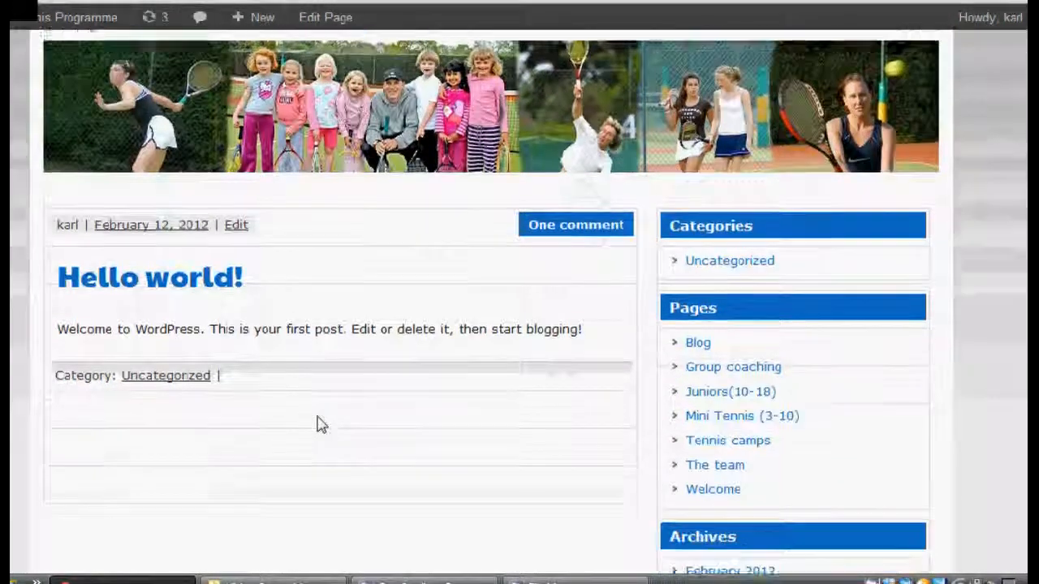
scroll(320, 423, down, 1)
scroll(320, 424, up, 4)
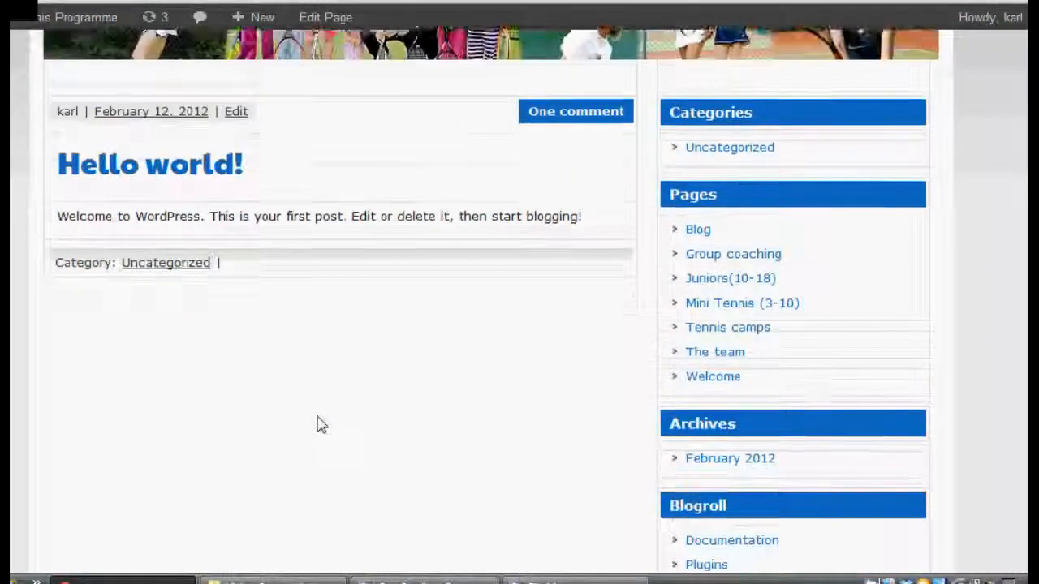
scroll(321, 424, up, 1)
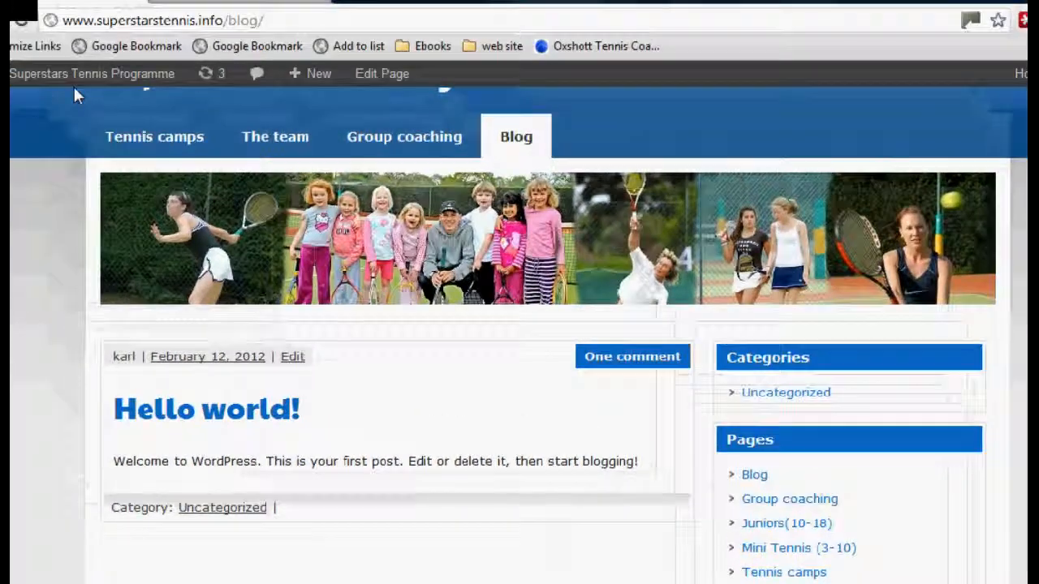
Step: Go to the site's dashboard and open the management page for post categories
mouse_move(73, 17)
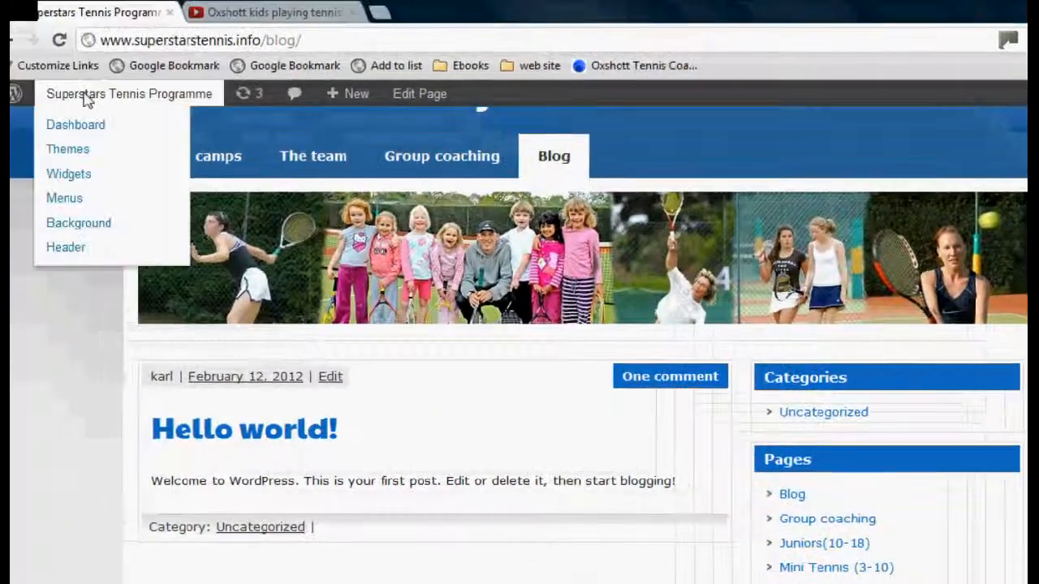
click(89, 128)
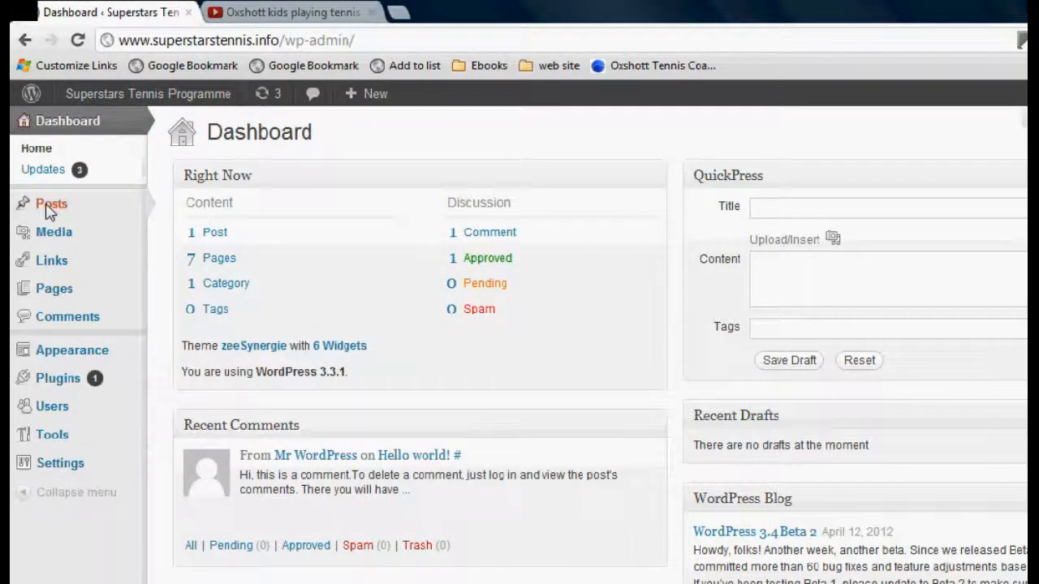
mouse_move(18, 207)
click(198, 246)
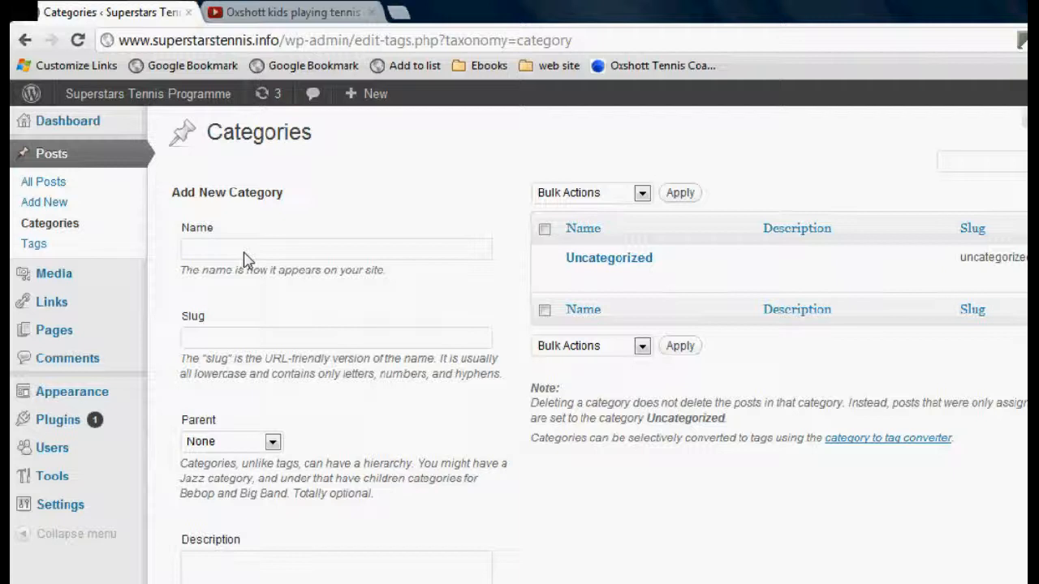
mouse_move(598, 269)
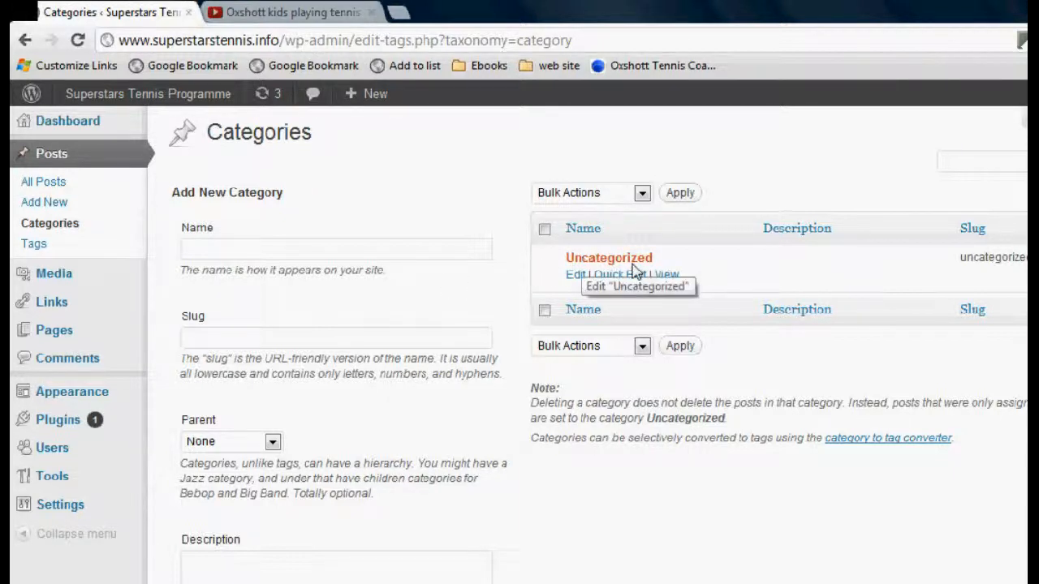
Step: Fill in a new category with the name "Tennis articles" and the slug "tennisarticles"
click(278, 257)
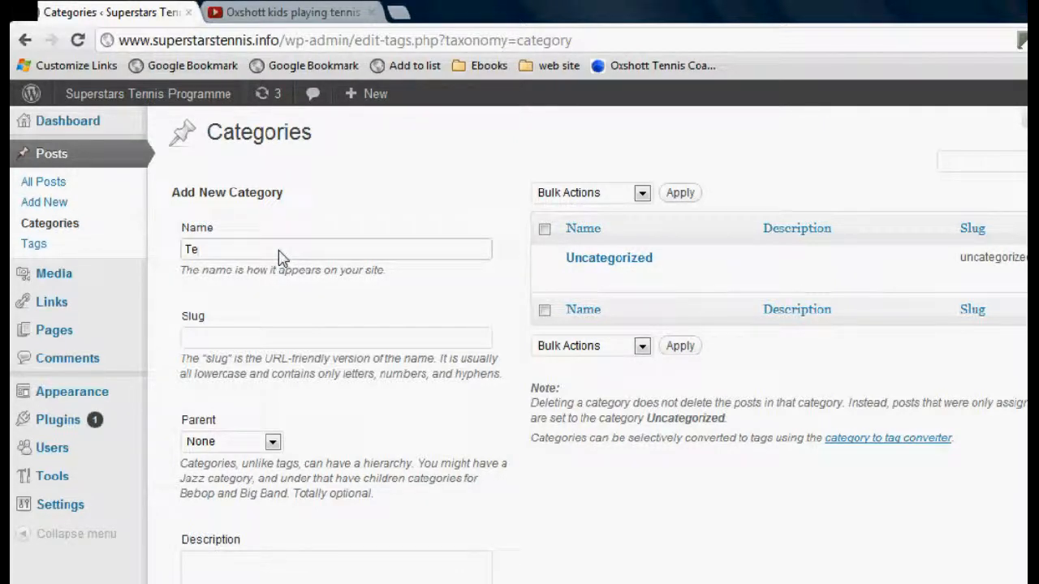
text(Tennis articles)
click(274, 341)
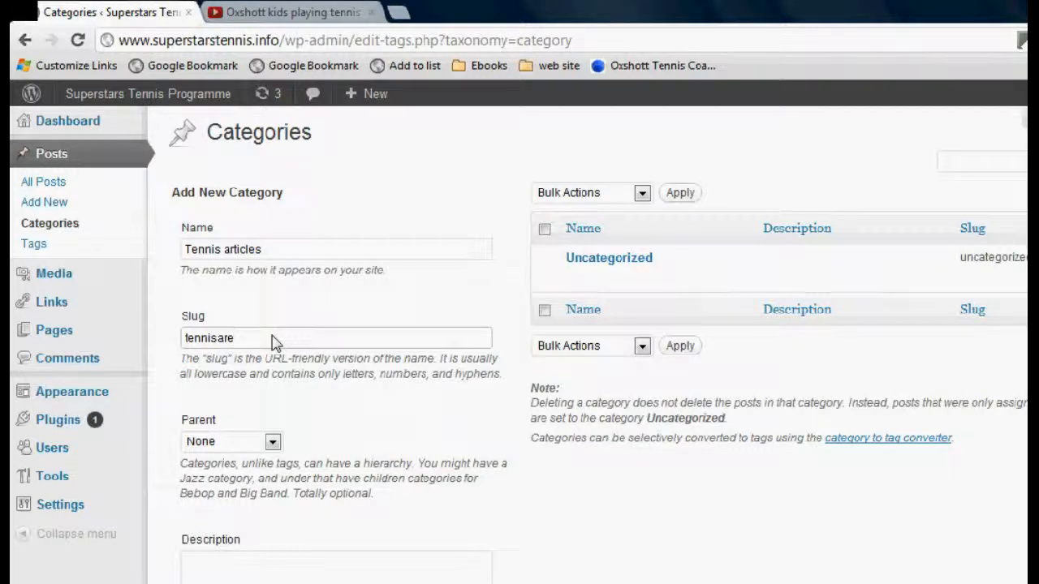
text(tennisarticles)
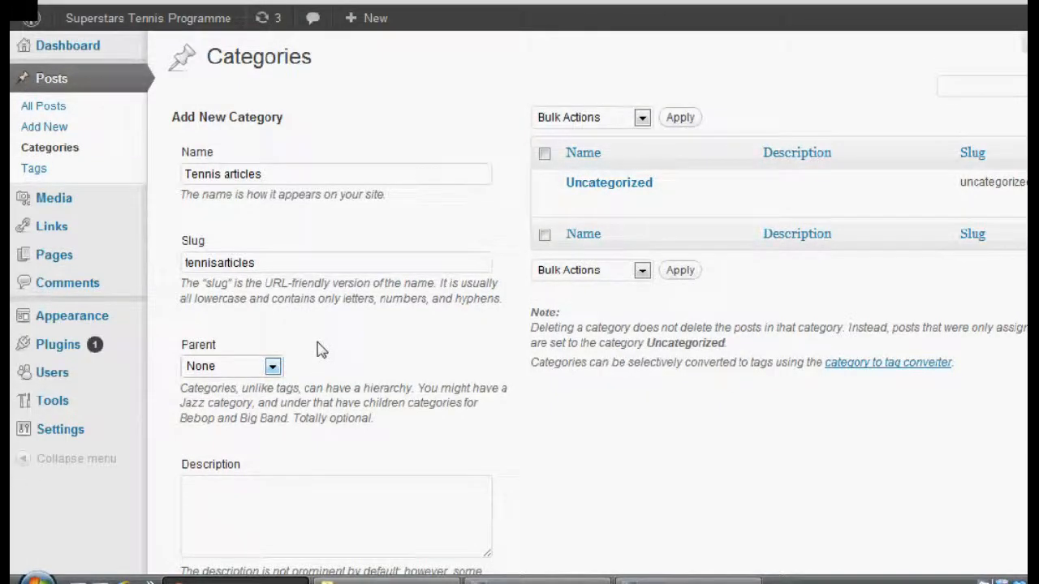
Step: Keep the new category's parent as None, leave its description empty and add it
scroll(317, 349, down, 1)
click(272, 366)
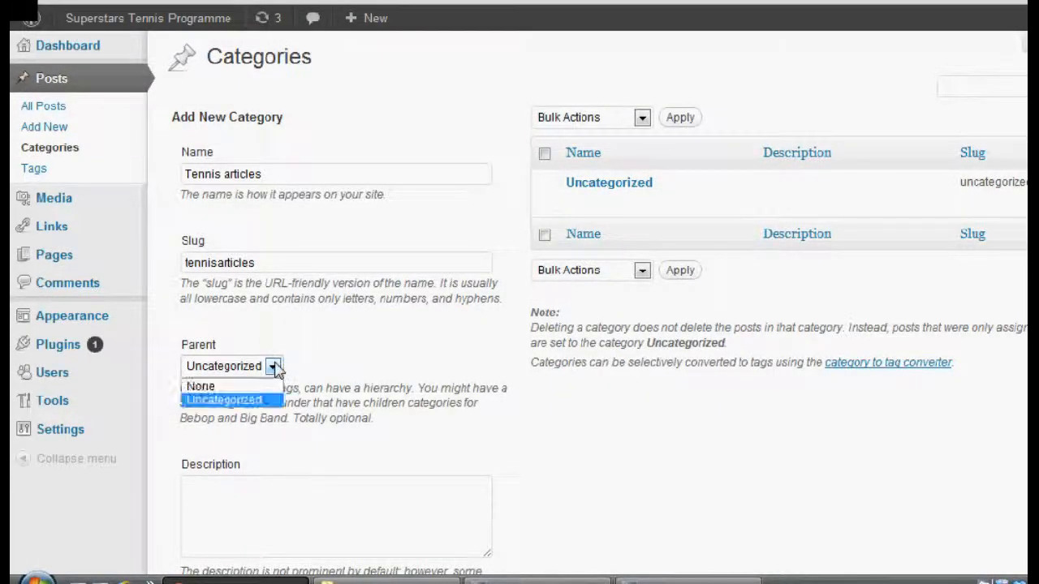
click(228, 383)
click(315, 504)
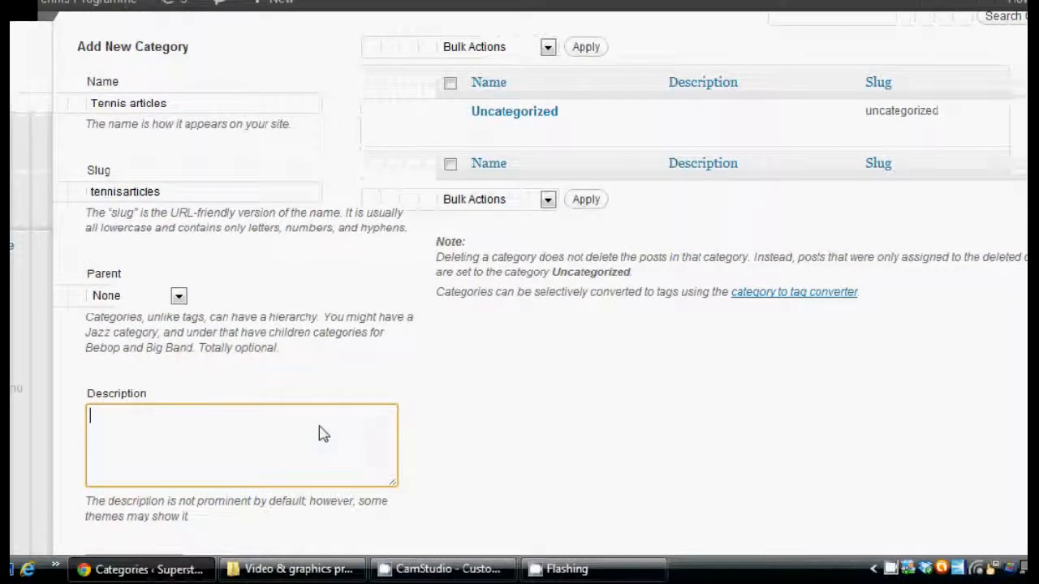
drag(1019, 422, 1018, 507)
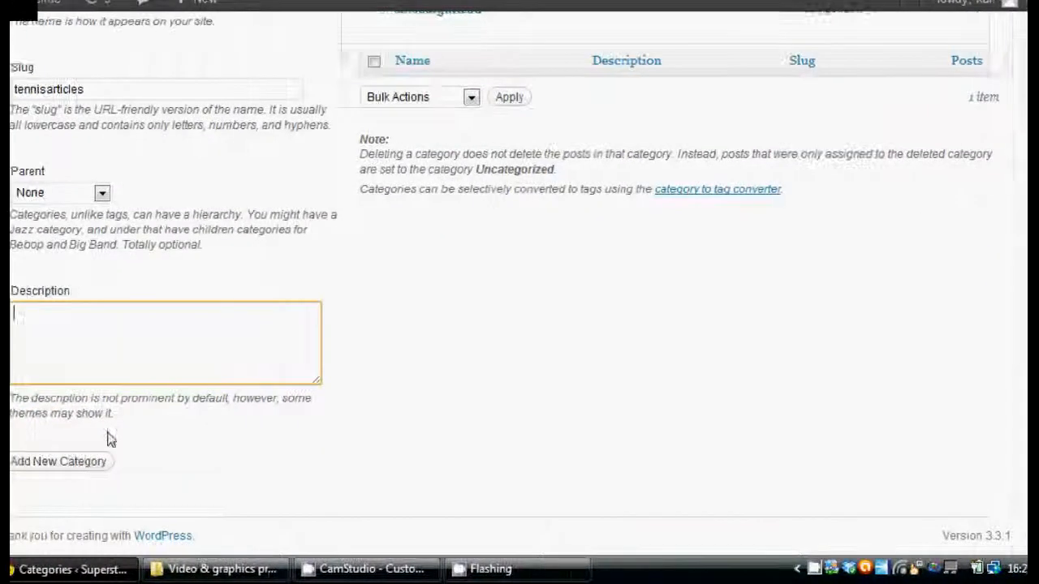
click(42, 462)
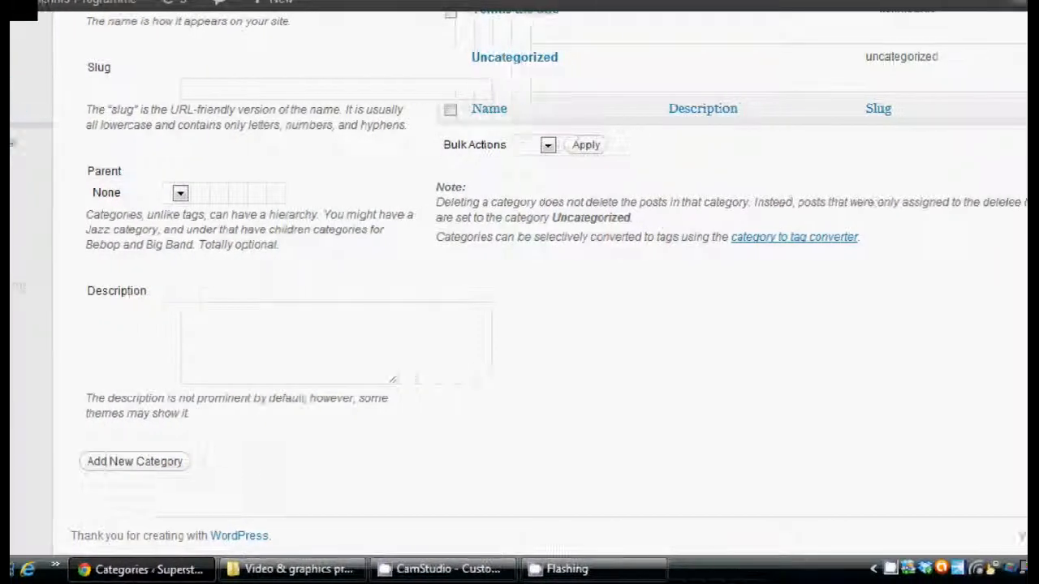
drag(1027, 406, 1026, 290)
Step: Fill in another new category with the name "The serve" and the slug "serve"
mouse_move(473, 166)
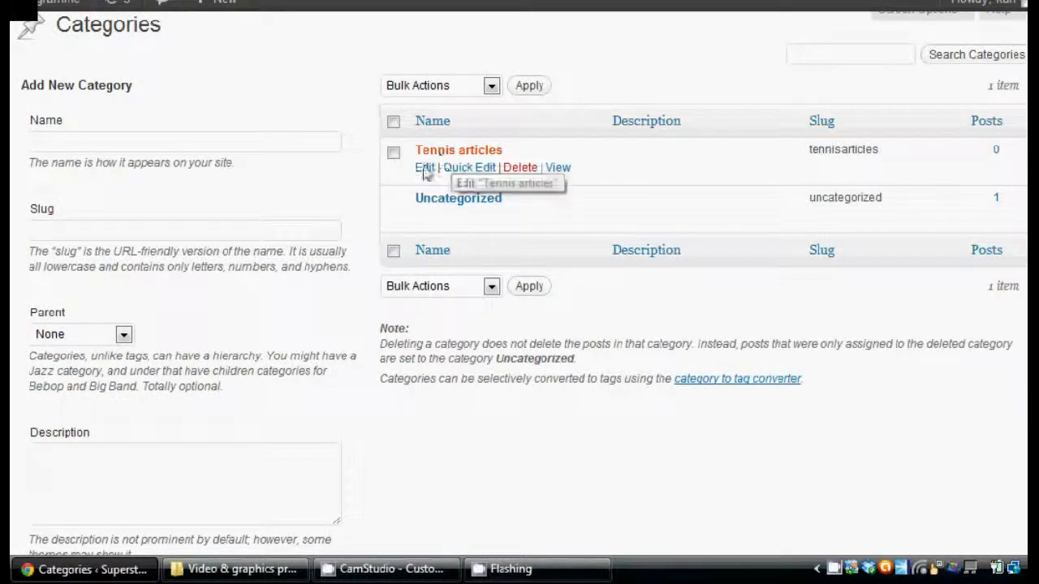
click(96, 143)
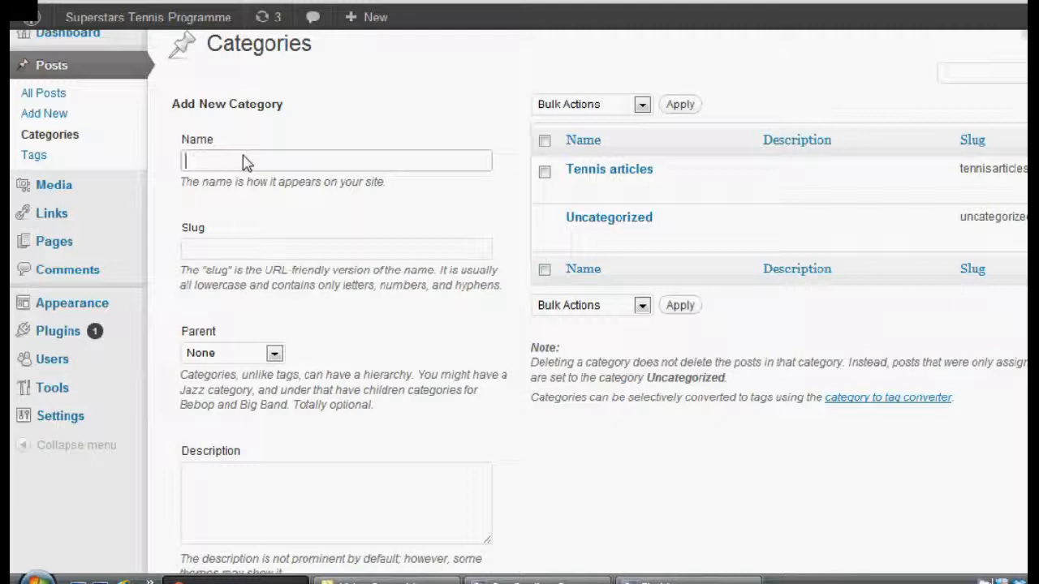
text(The serve)
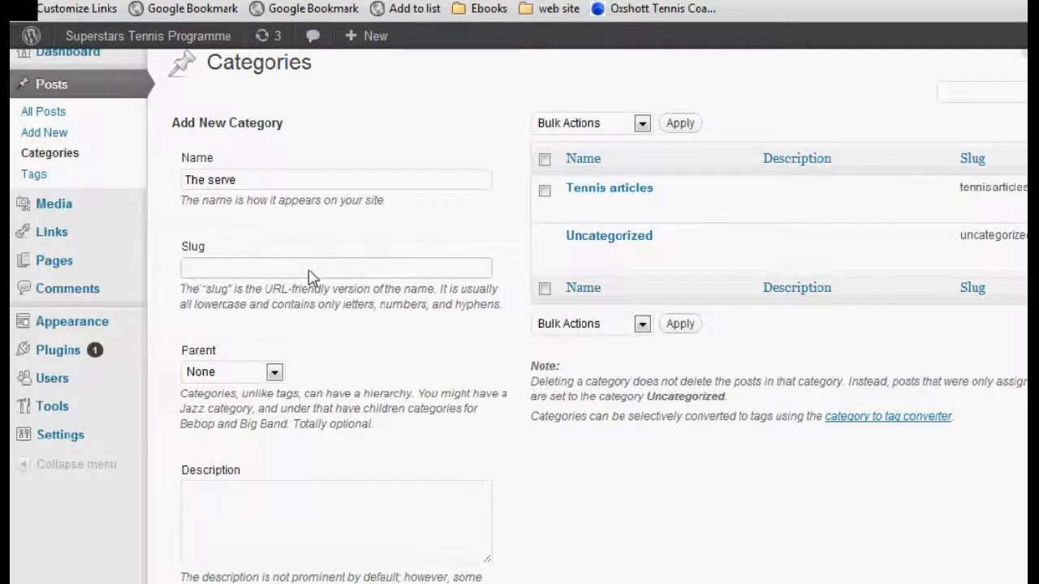
text(the)
text(serve)
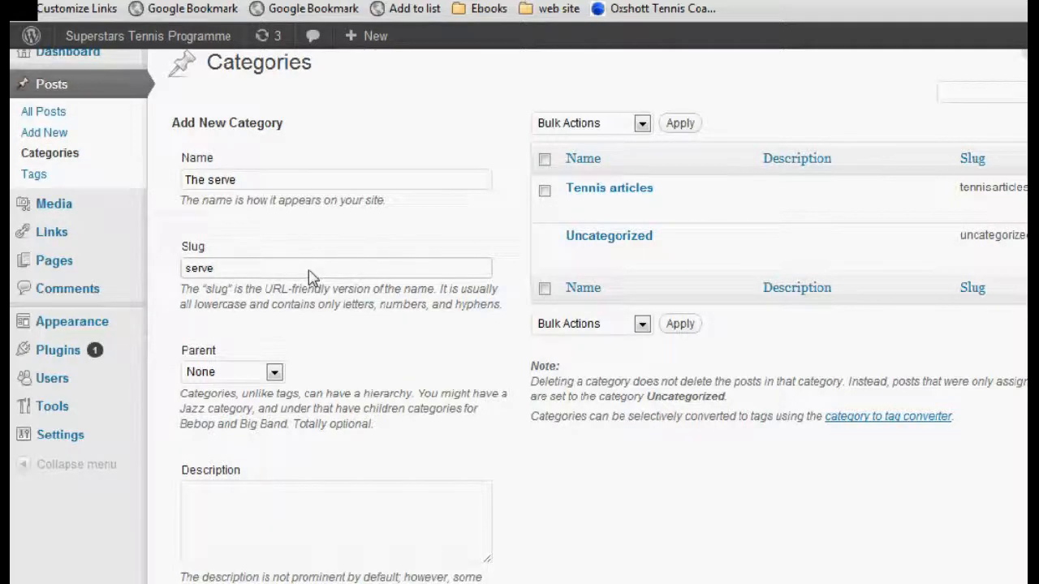
Step: Set Tennis articles as the parent of the serve category and add it
click(274, 371)
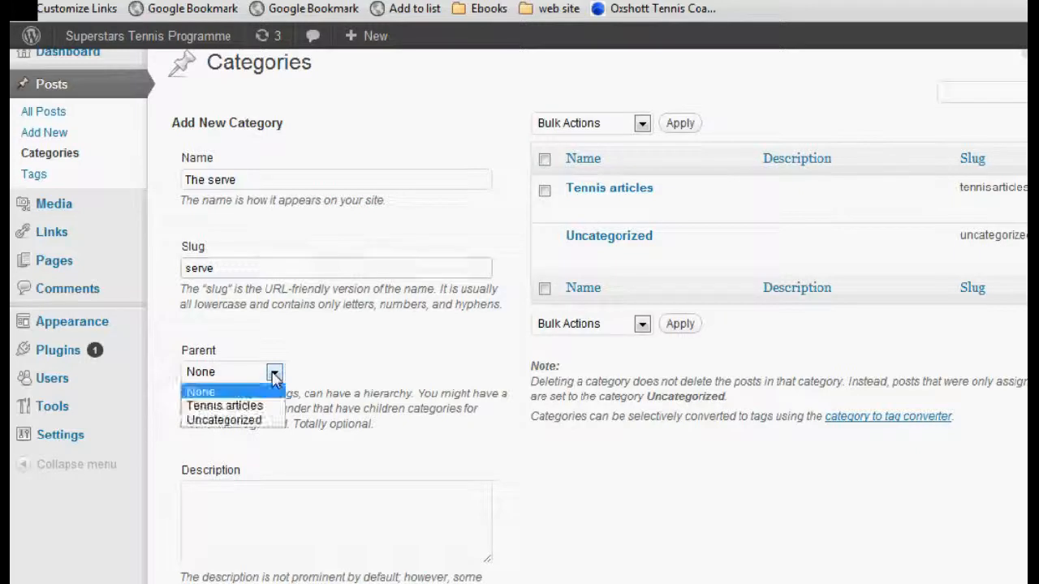
click(228, 414)
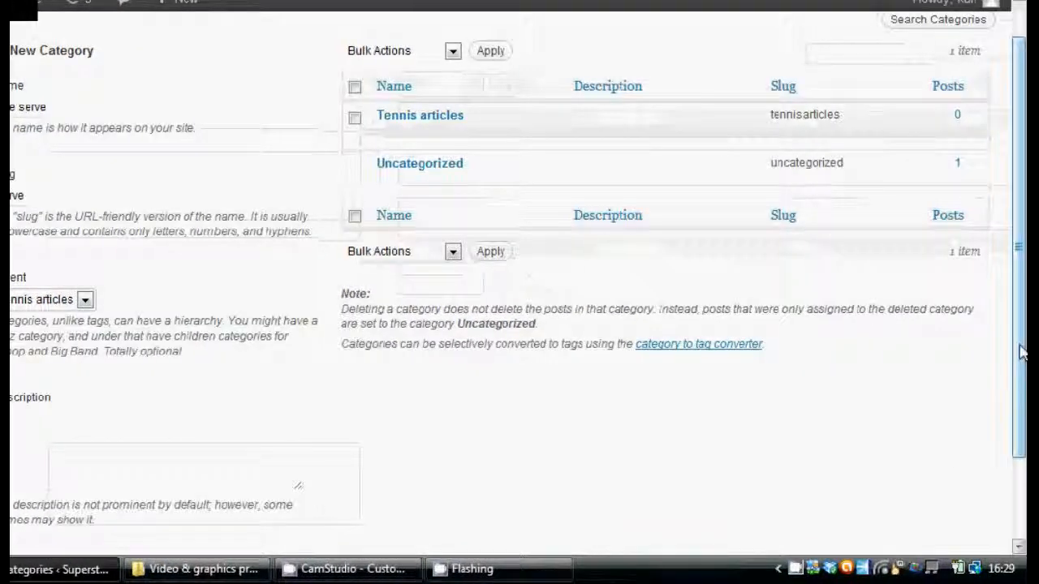
scroll(528, 548, down, 3)
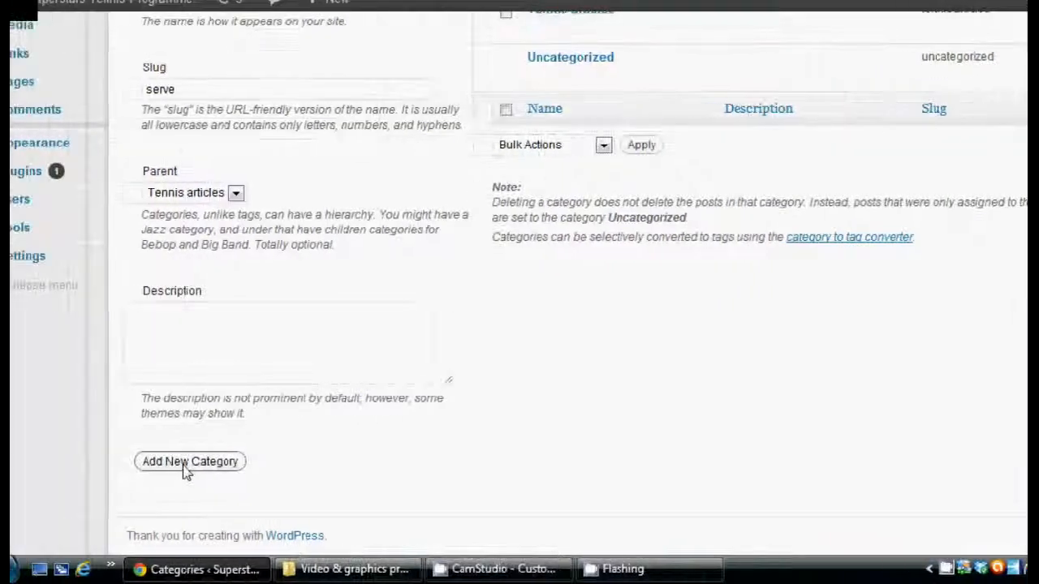
click(225, 470)
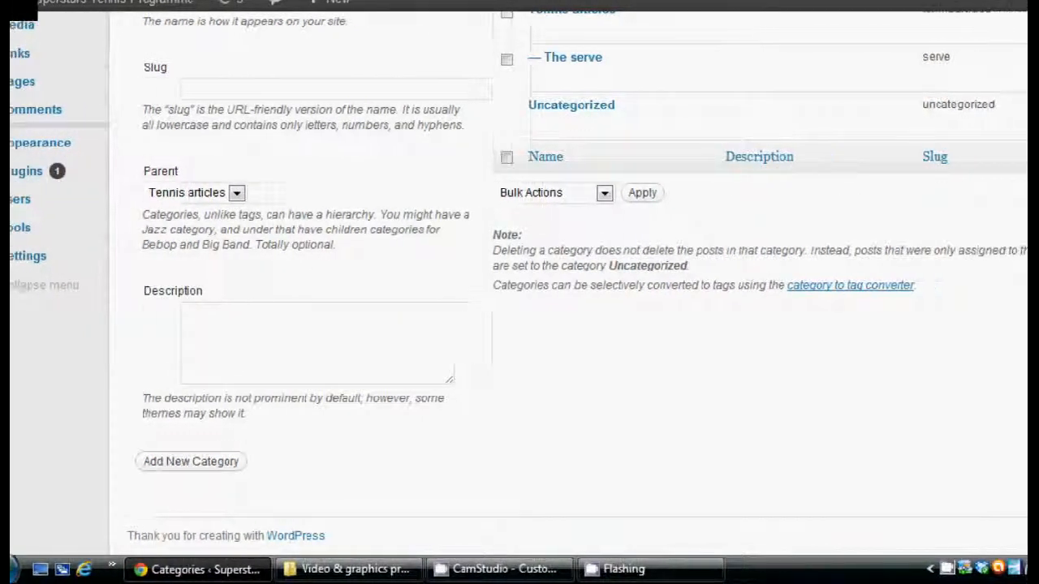
scroll(928, 285, up, 3)
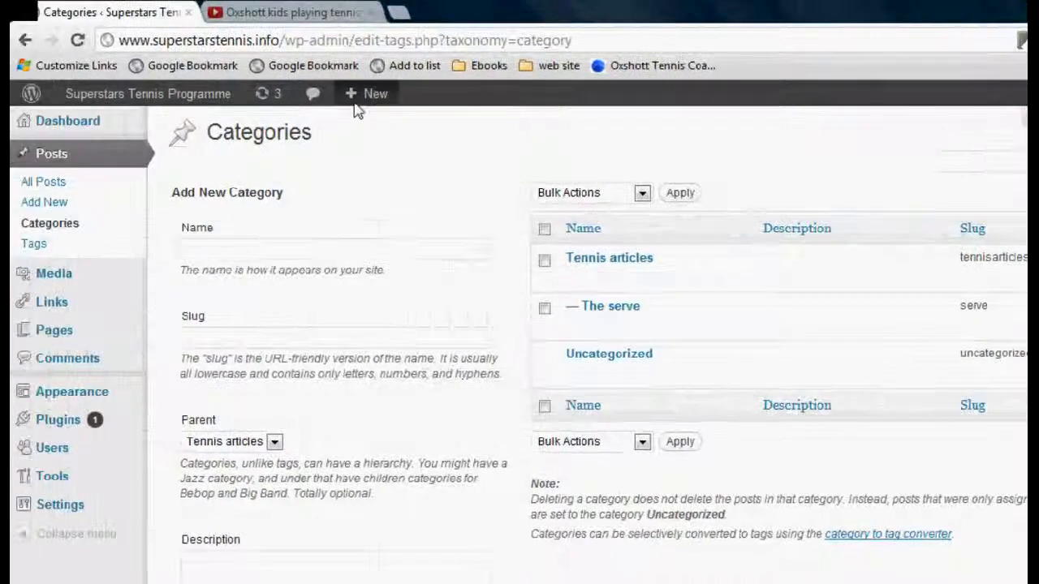
Step: Create a new post titled "How to serve"
mouse_move(253, 75)
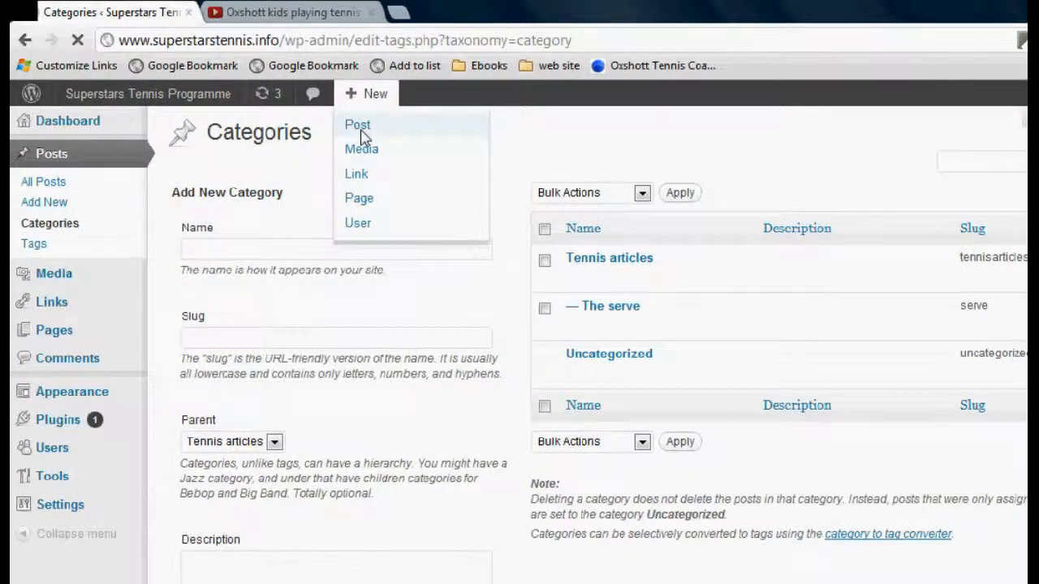
click(360, 130)
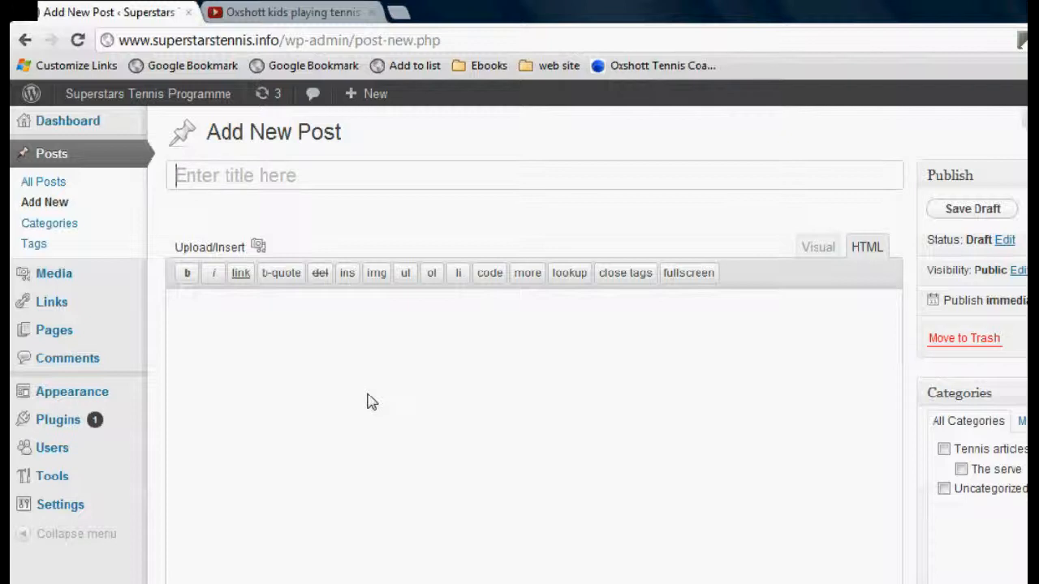
text(How to serve)
click(339, 346)
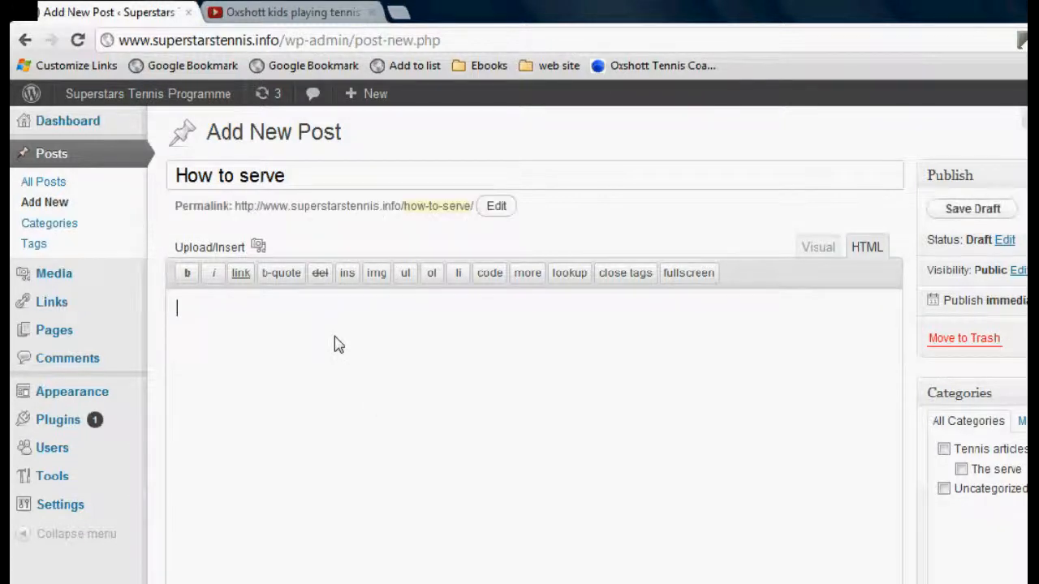
text(Bla bla bla)
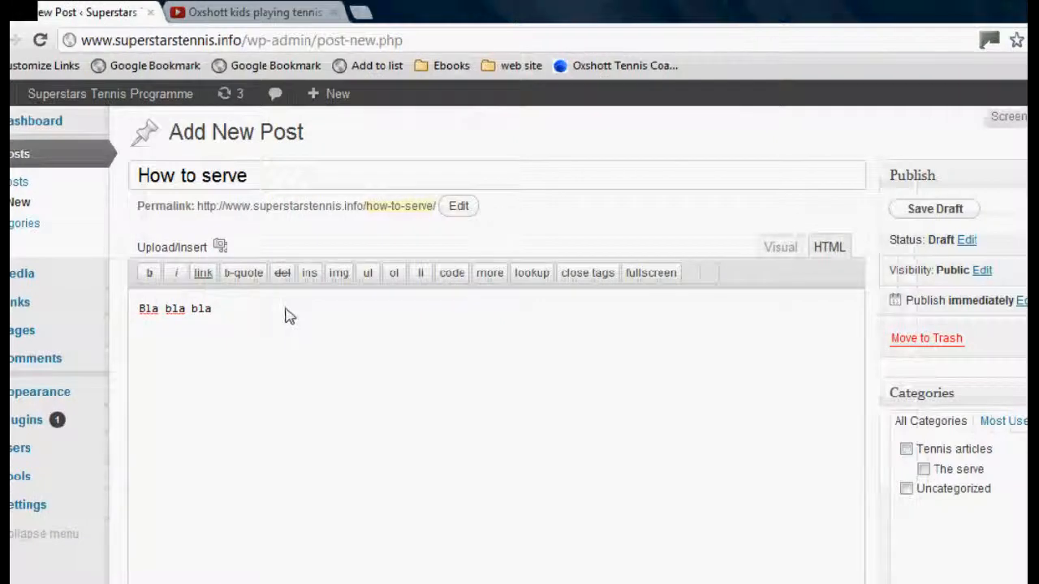
drag(287, 316, 97, 297)
key(BackSpace)
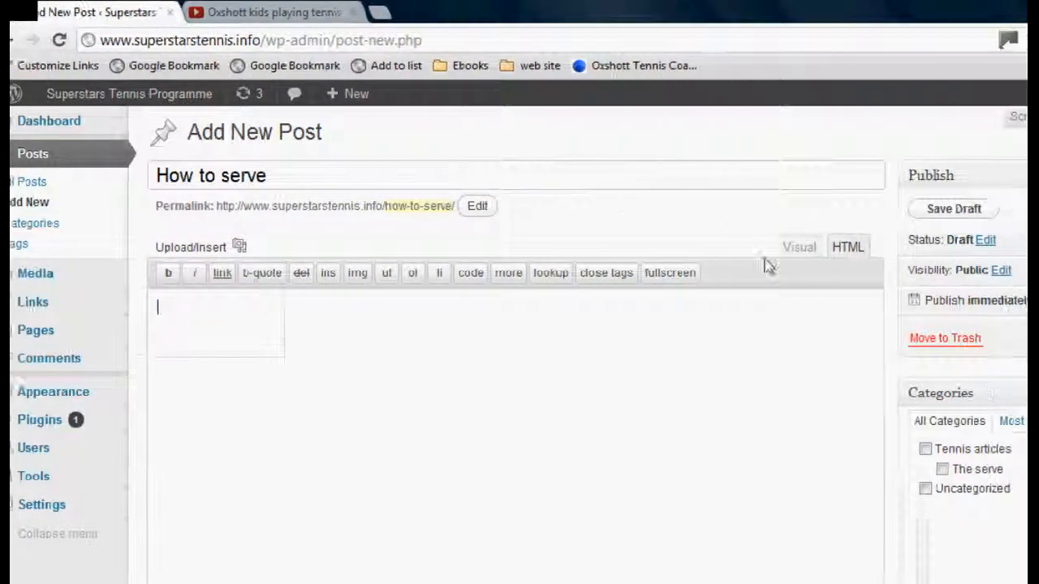
Step: Publish the post with the visually edited body text "Bla bla bla" under the Tennis articles and The serve categories
click(761, 250)
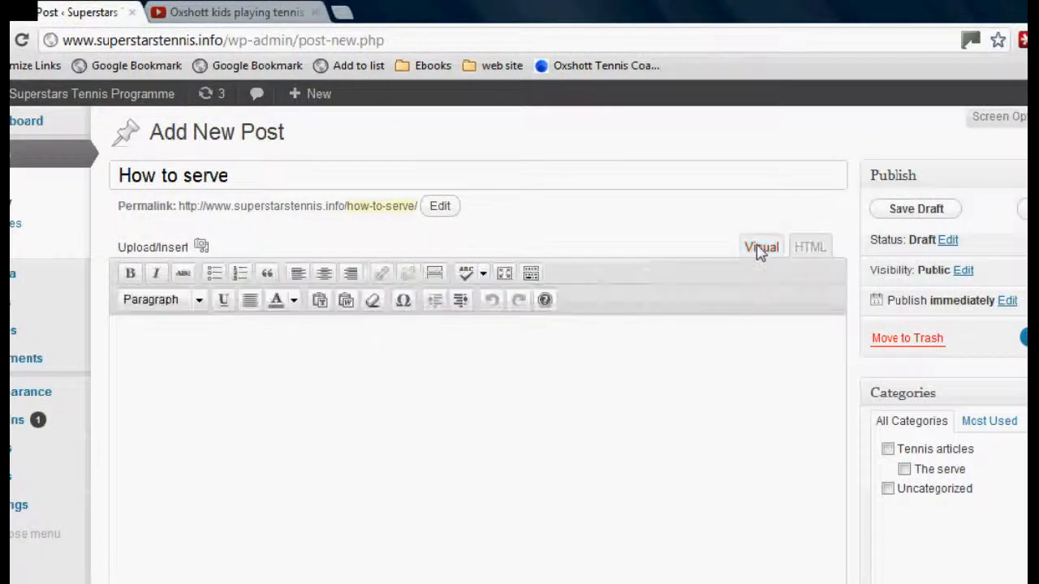
text(Bla b)
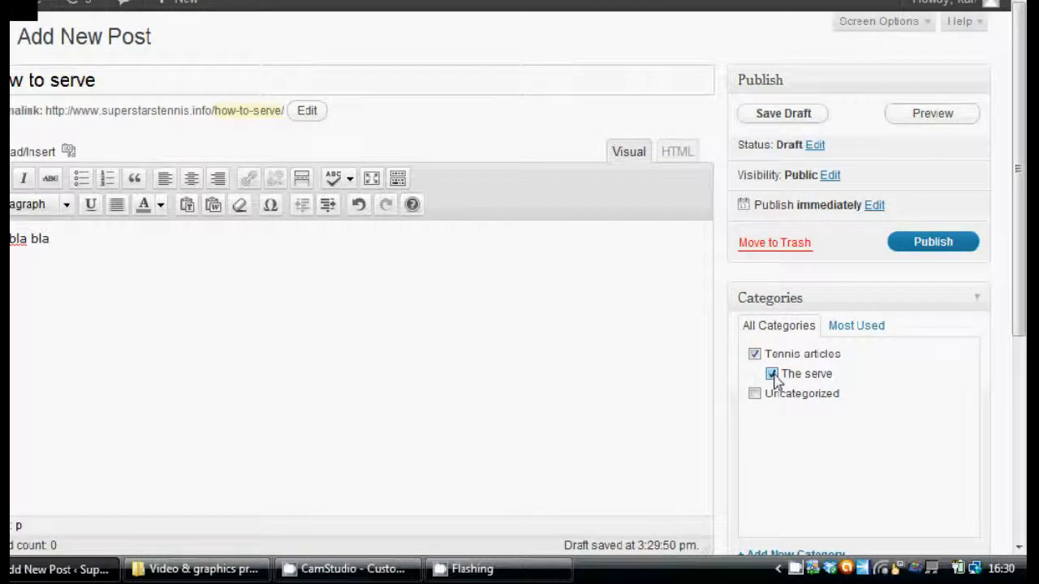
click(934, 248)
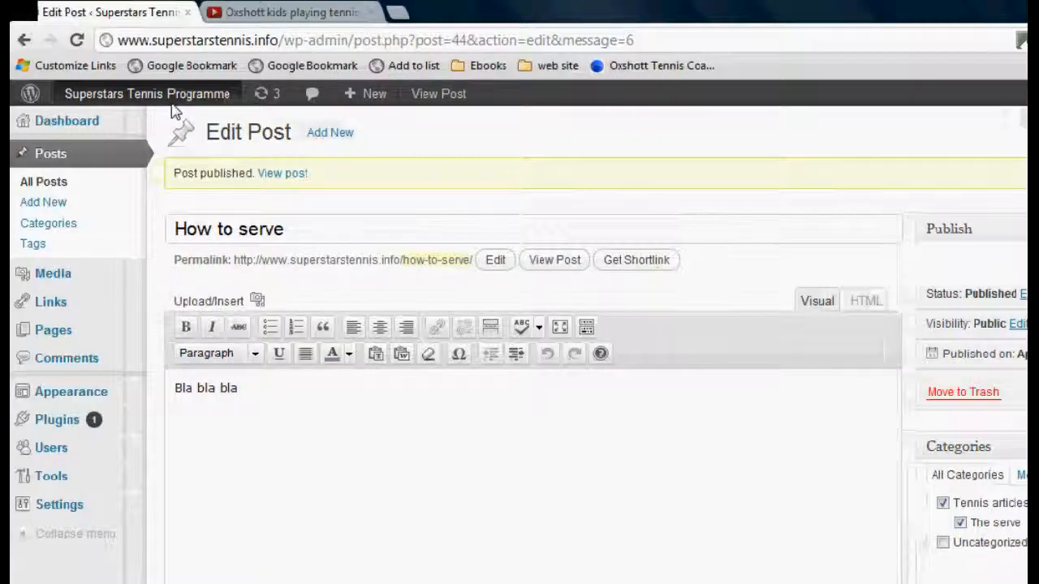
Step: Visit the live site and look over the "How to serve" post on the Blog page
mouse_move(42, 86)
click(93, 130)
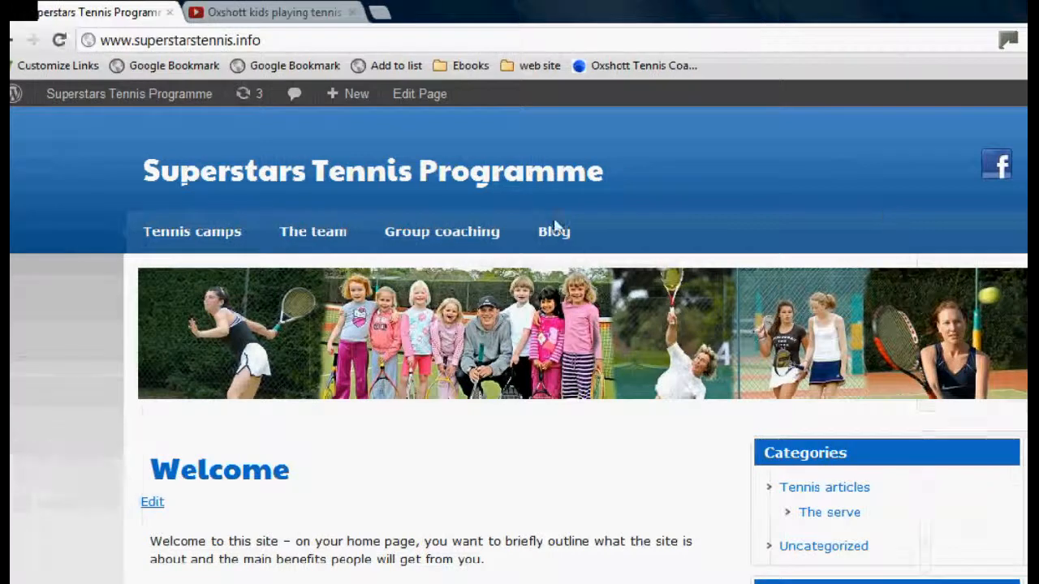
click(555, 235)
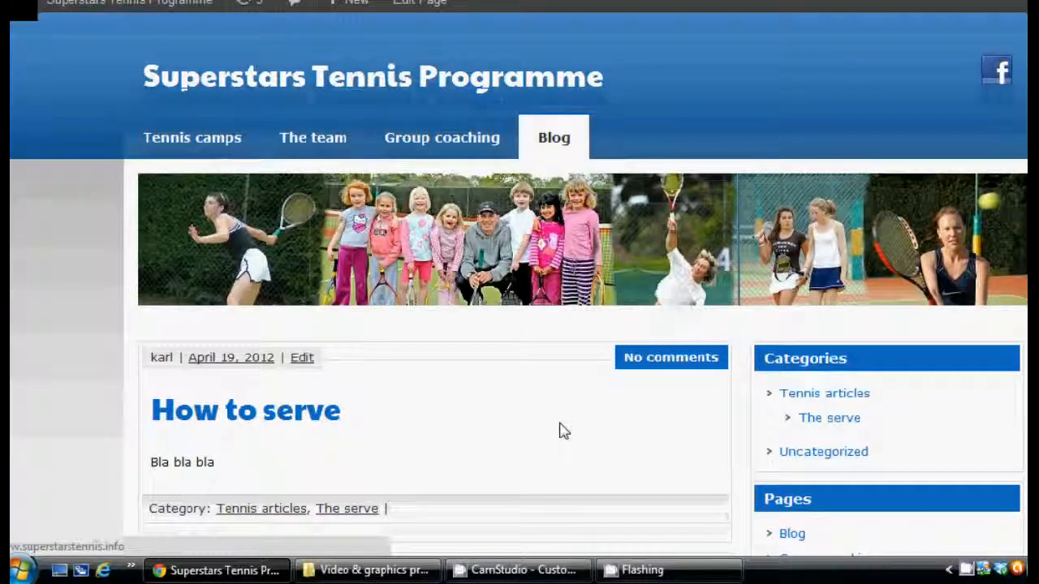
scroll(559, 430, down, 3)
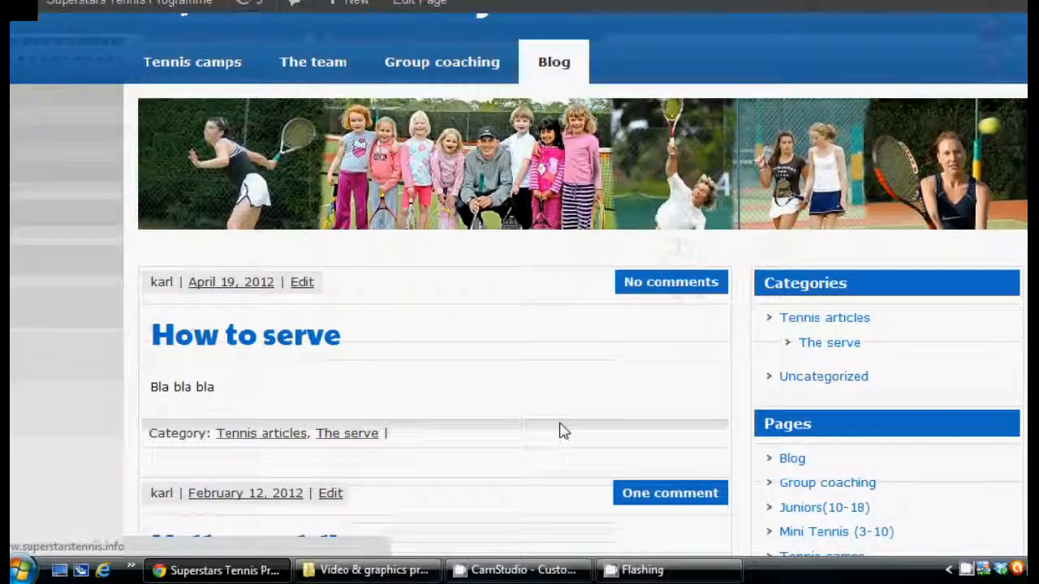
scroll(562, 430, down, 1)
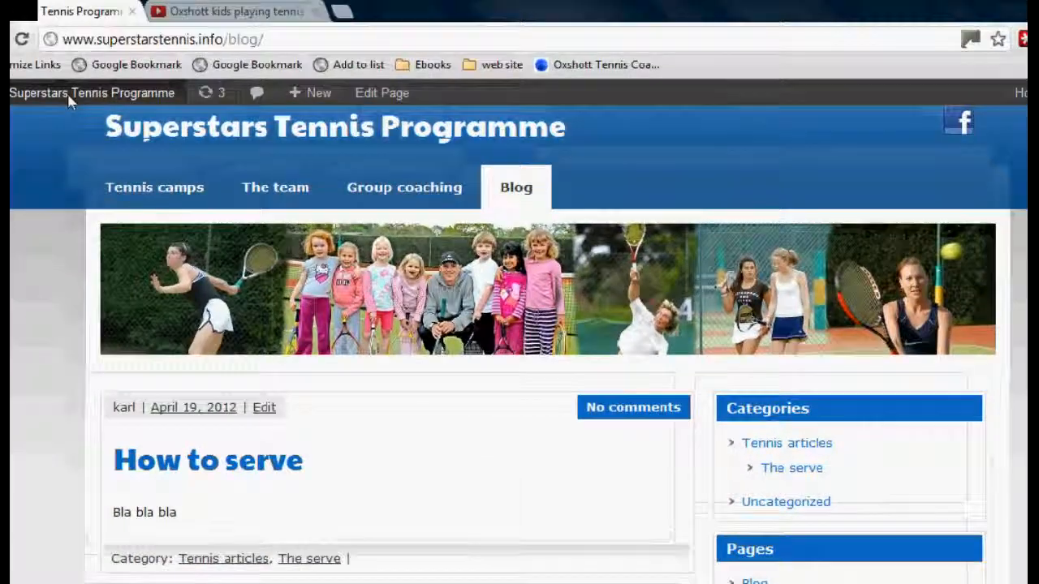
Step: Return to the site's dashboard and move the "Hello world!" post to the trash
mouse_move(73, 93)
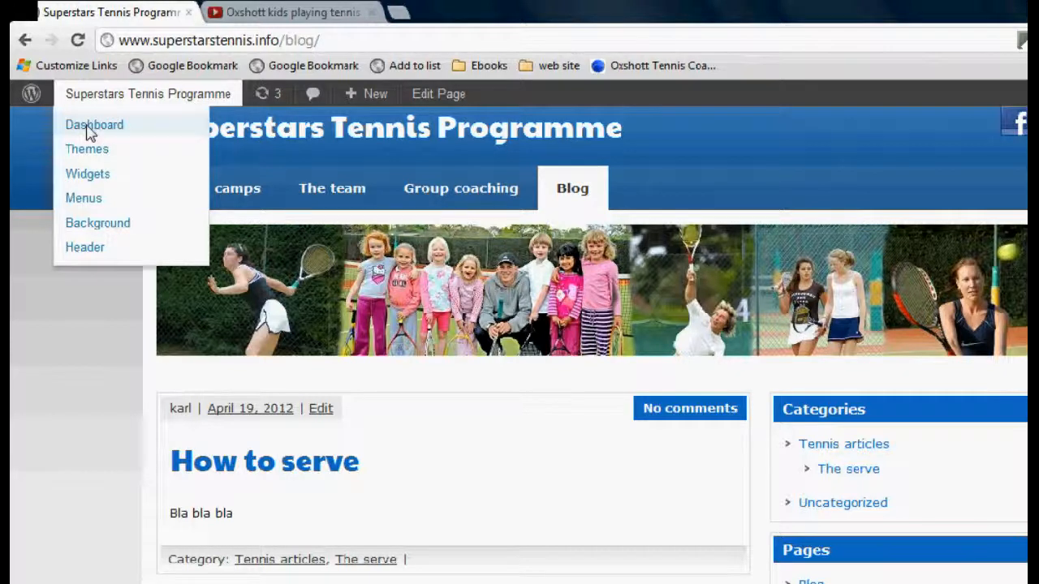
click(89, 130)
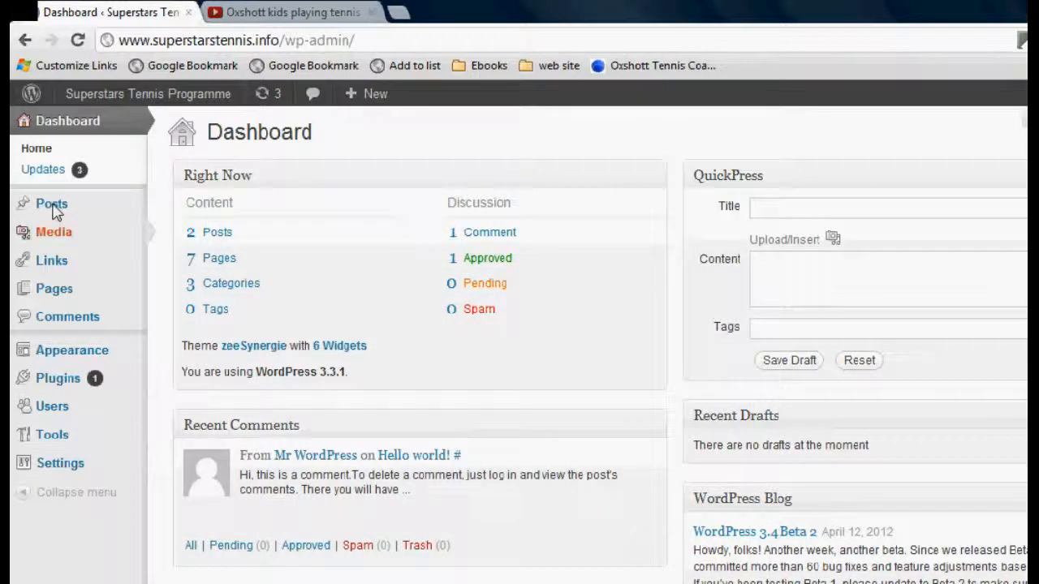
mouse_move(58, 214)
click(53, 209)
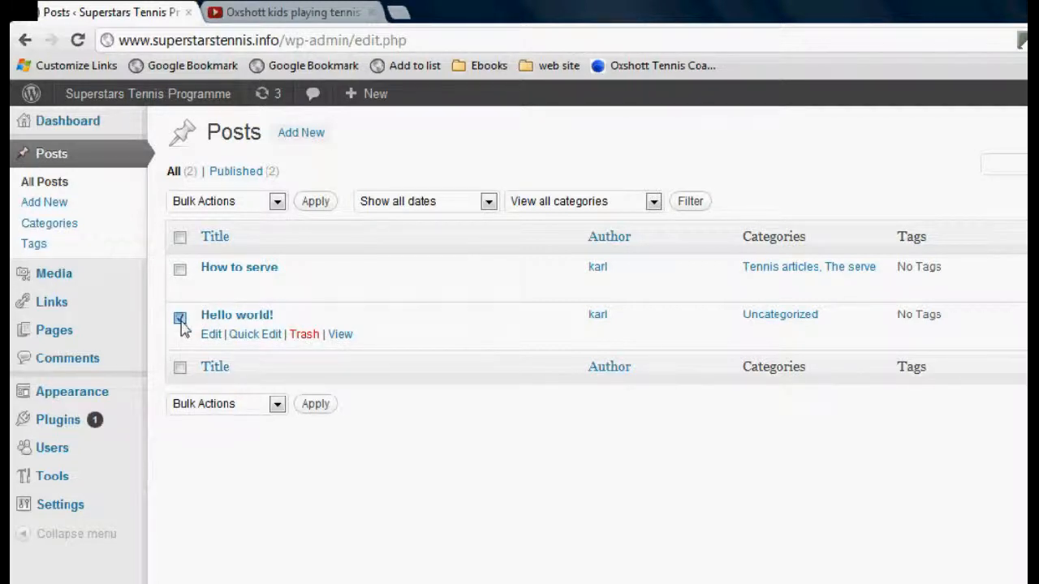
click(304, 338)
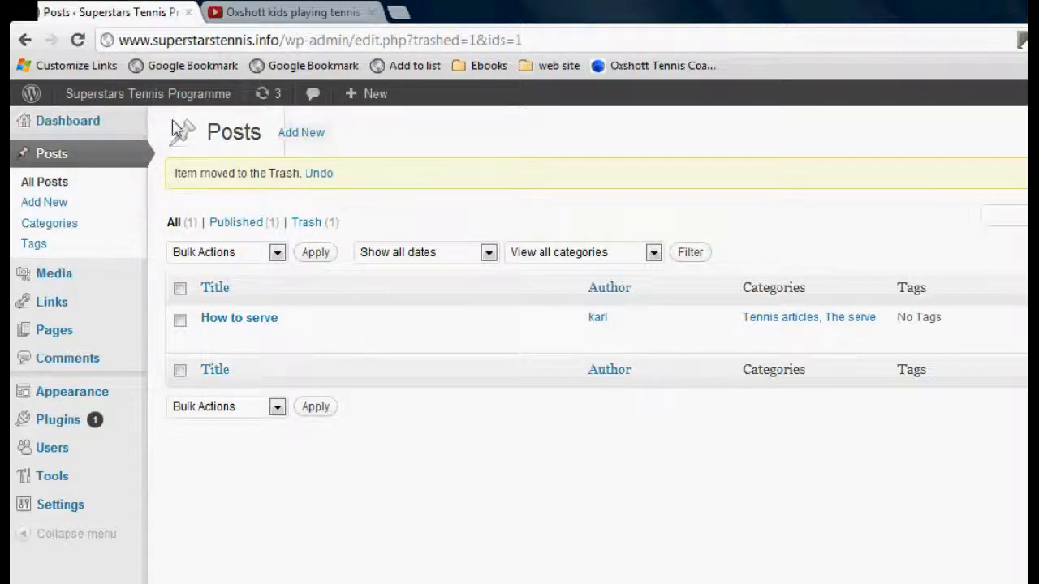
Step: Check the live Blog page again and open The serve category from its category list
mouse_move(134, 97)
click(91, 125)
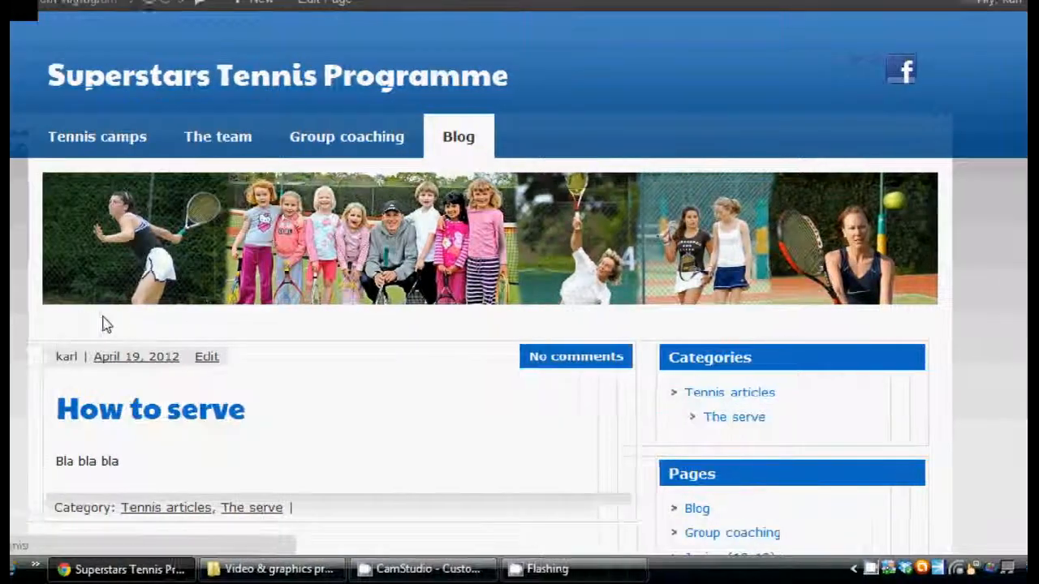
scroll(199, 323, down, 1)
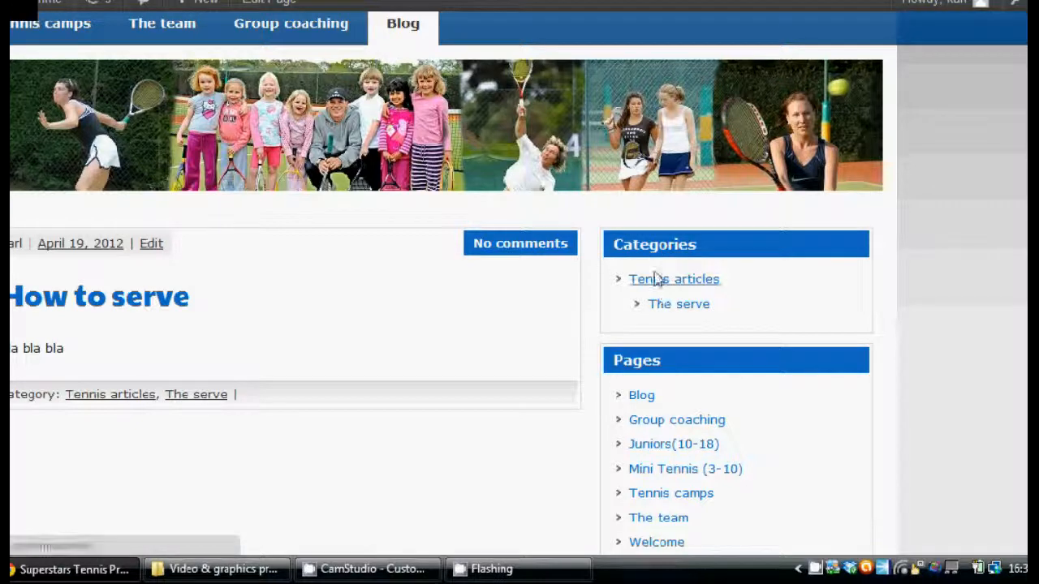
click(673, 310)
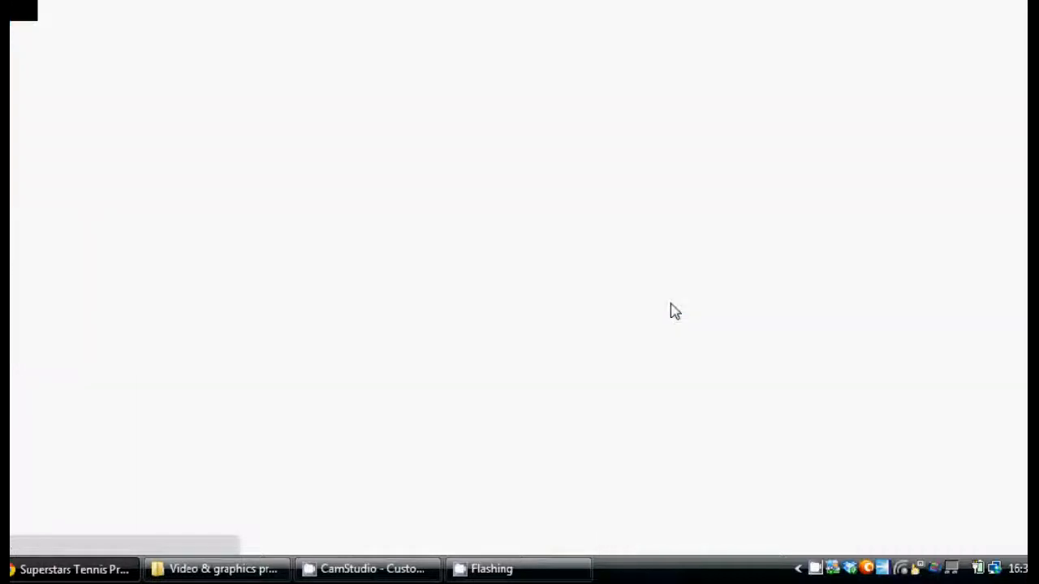